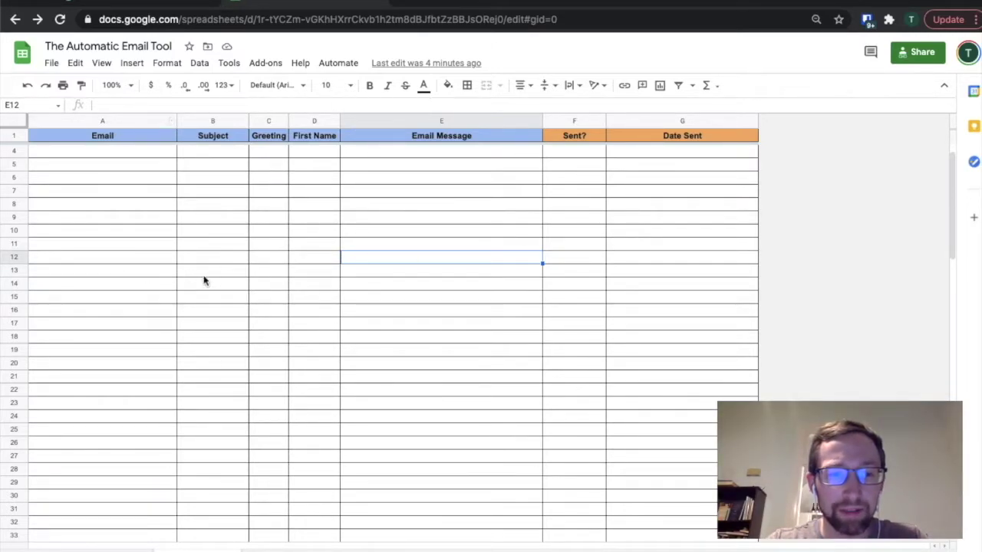
# Copy the temporary email address from the Temp Mail page into the Email column of row 4 in the email tool spreadsheet.
pyautogui.click(159, 4)
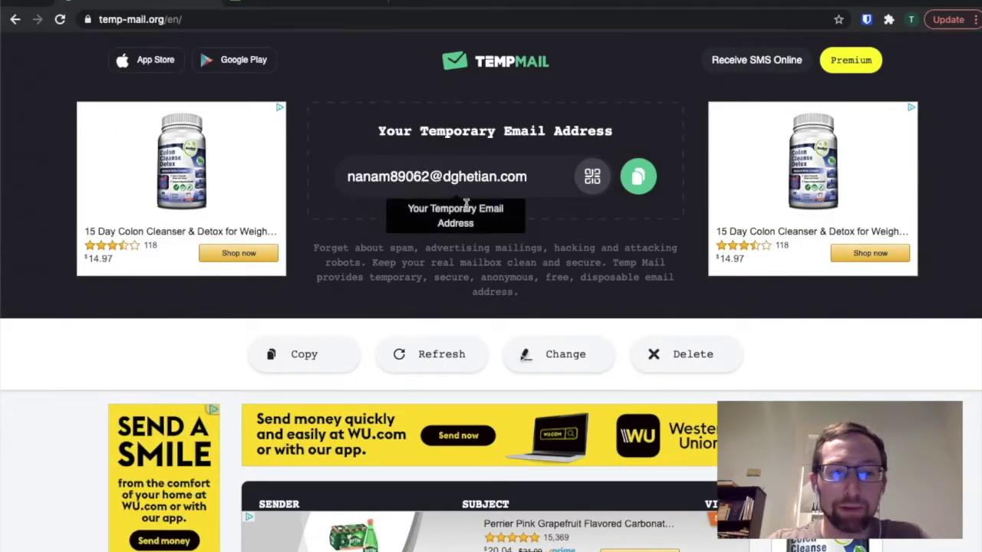
pyautogui.click(429, 177)
pyautogui.hotkey('ctrl', 'c')
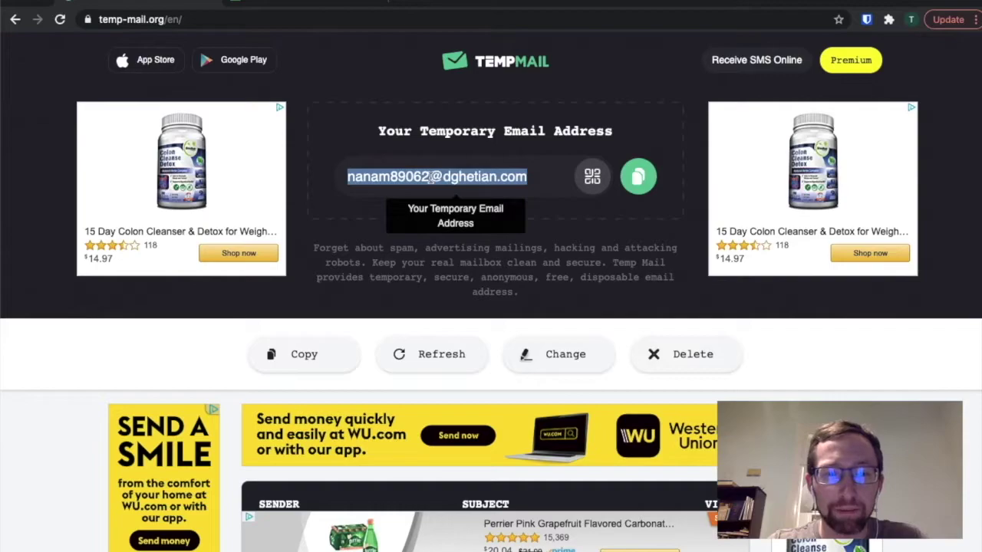
pyautogui.click(321, 6)
pyautogui.click(140, 152)
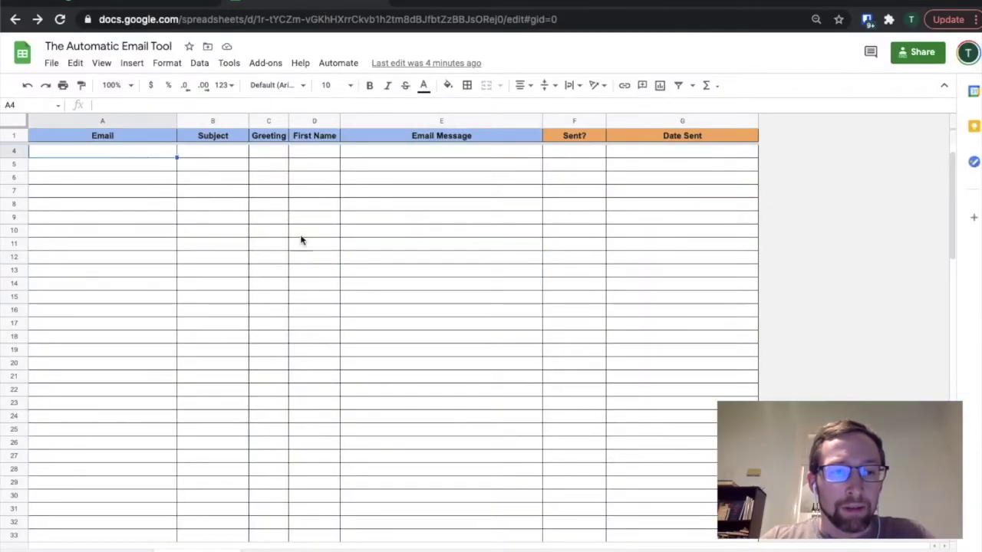
pyautogui.hotkey('ctrl', 'v')
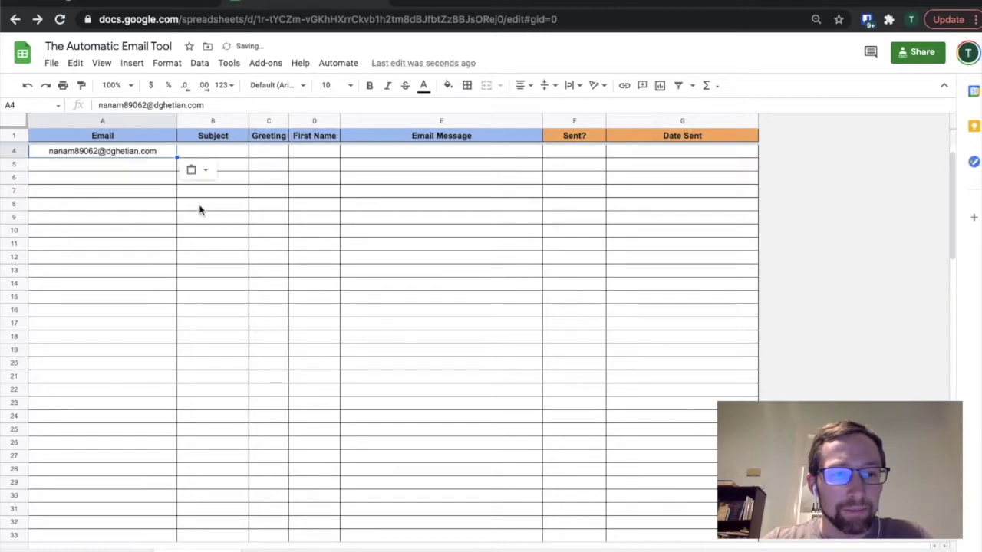
# Enter the subject "Fundraiser this Friday night" in row 4.
pyautogui.click(238, 159)
pyautogui.write('Fundraiser this Friday night')
pyautogui.press('Tab')
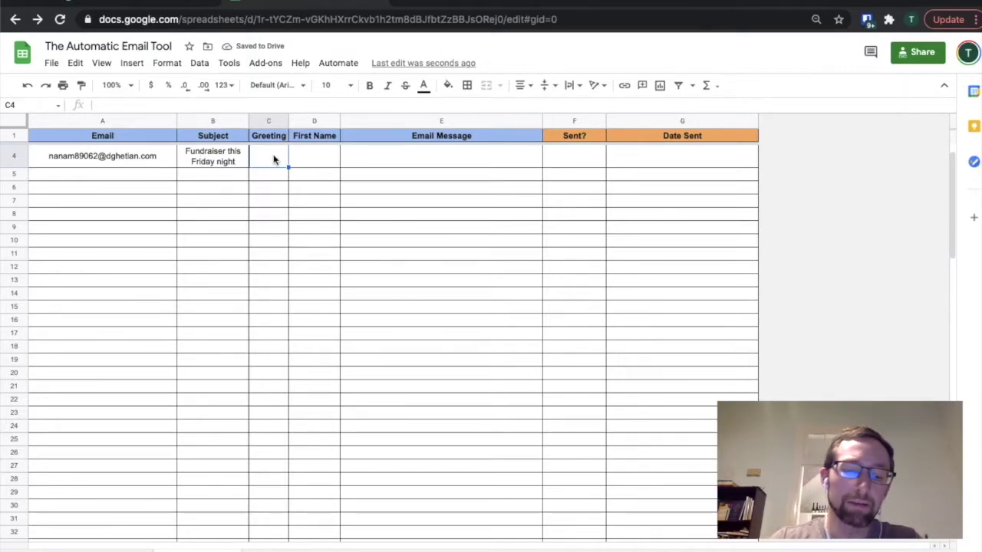
# Enter "Hello" as the greeting in row 4 and fill in the recipient's first name.
pyautogui.write('H')
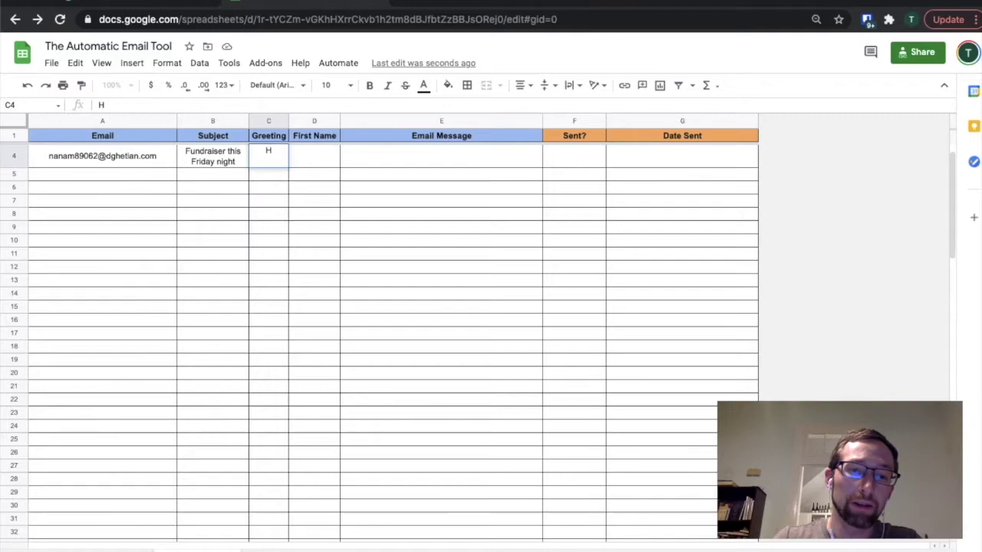
pyautogui.write('ello')
pyautogui.press('Tab')
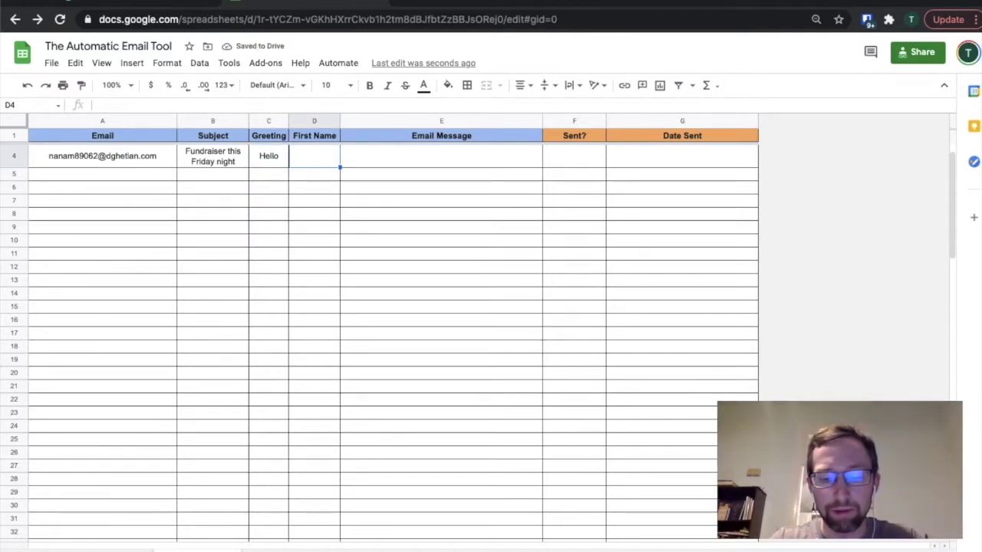
pyautogui.write('Mark')
pyautogui.press('Tab')
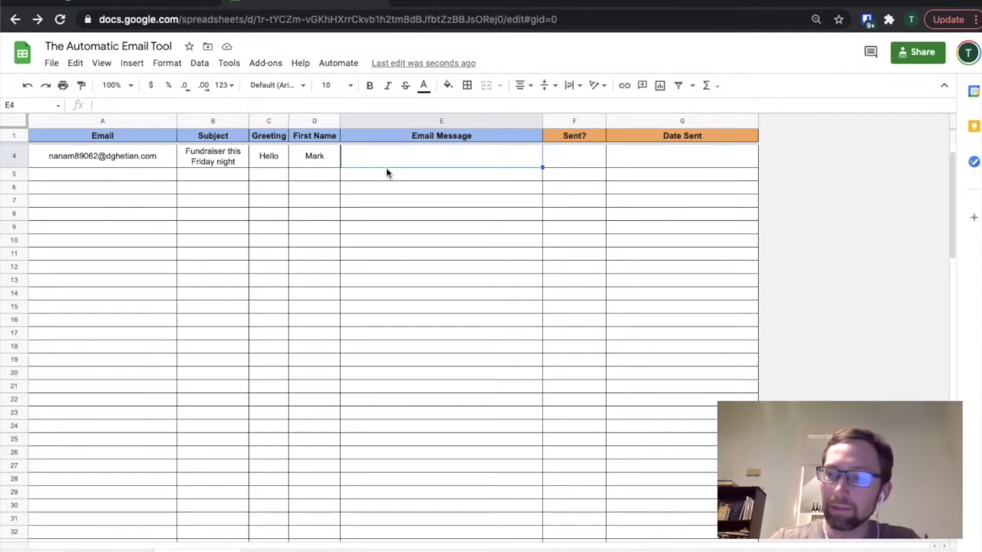
# Begin row 4's email message with "I hope that you can make to the fundraiser this Friday".
pyautogui.write('H')
pyautogui.press('BackSpace')
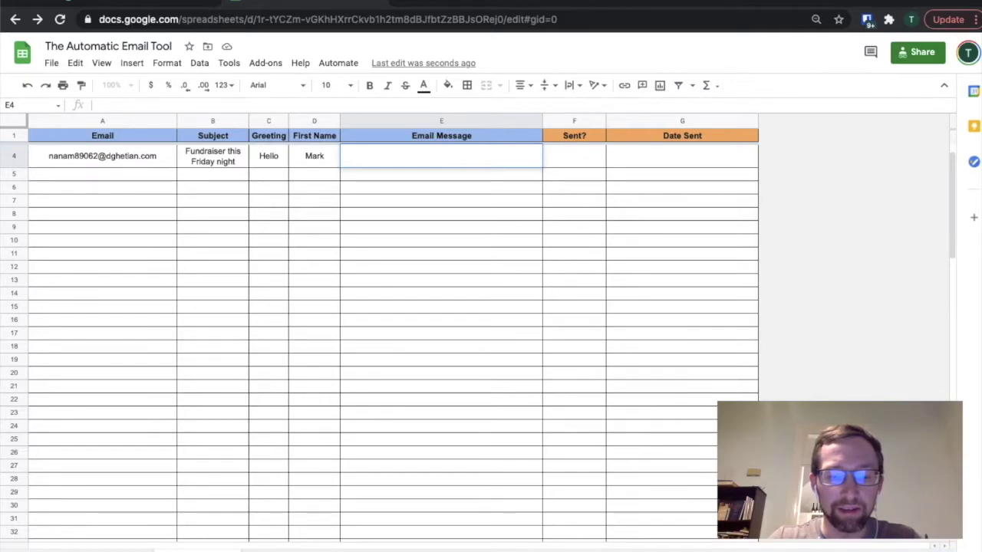
pyautogui.write('I')
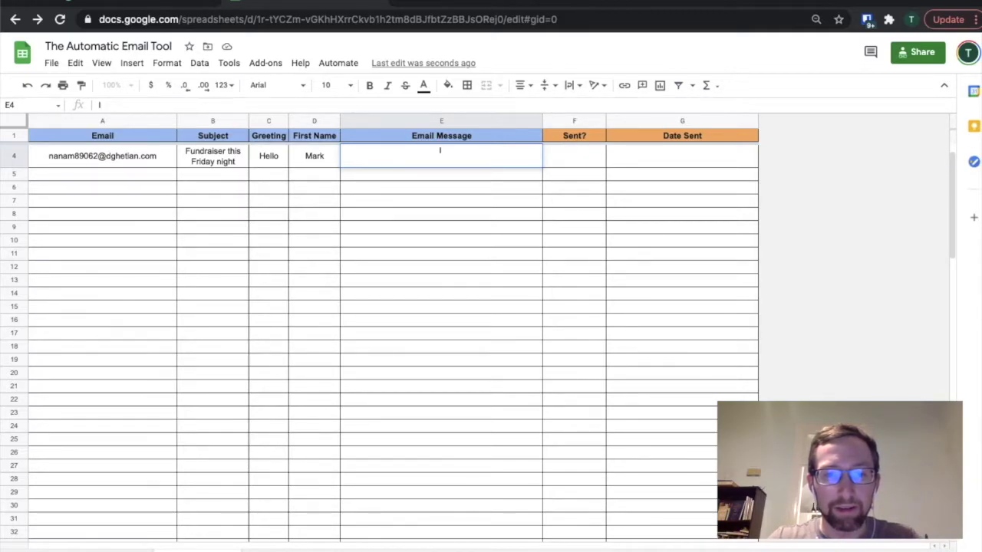
pyautogui.write(' hop')
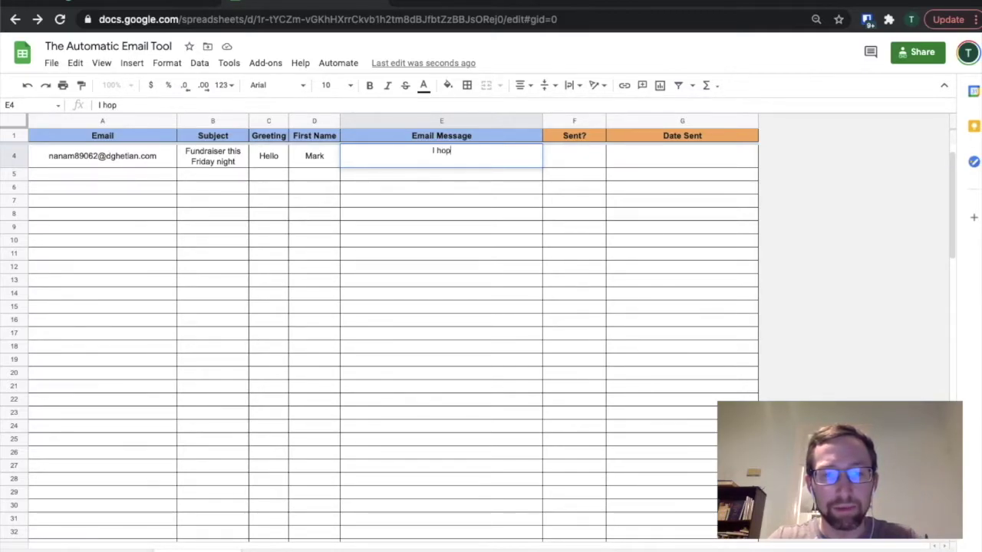
pyautogui.write('e that you can make ti t')
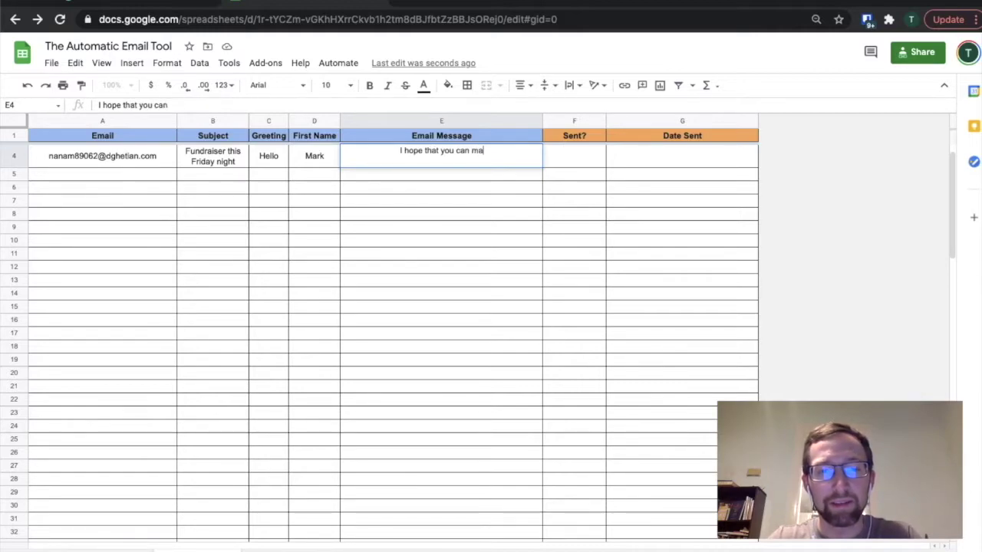
pyautogui.press('BackSpace')
pyautogui.press('BackSpace')
pyautogui.press('BackSpace')
pyautogui.write('o the')
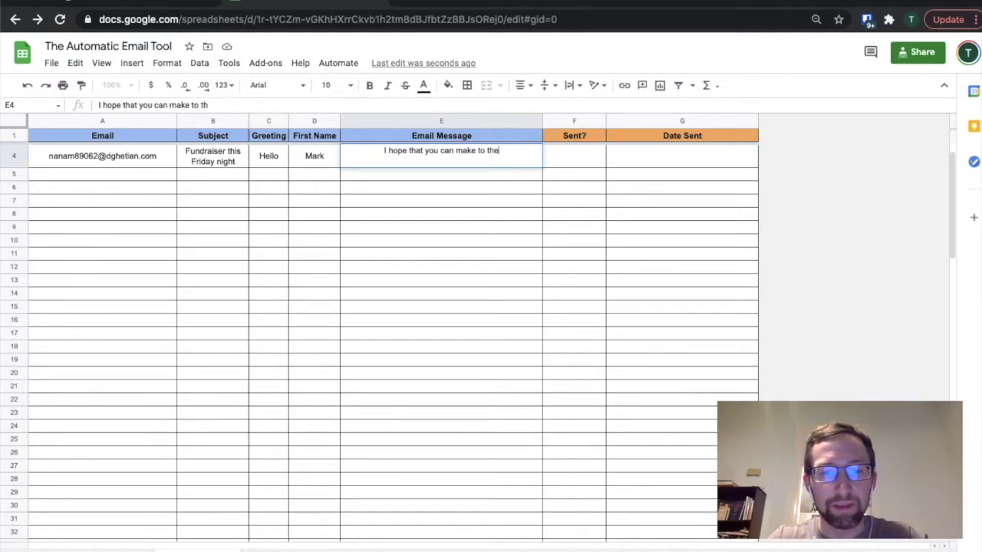
pyautogui.write(' fundraiser this Friday n')
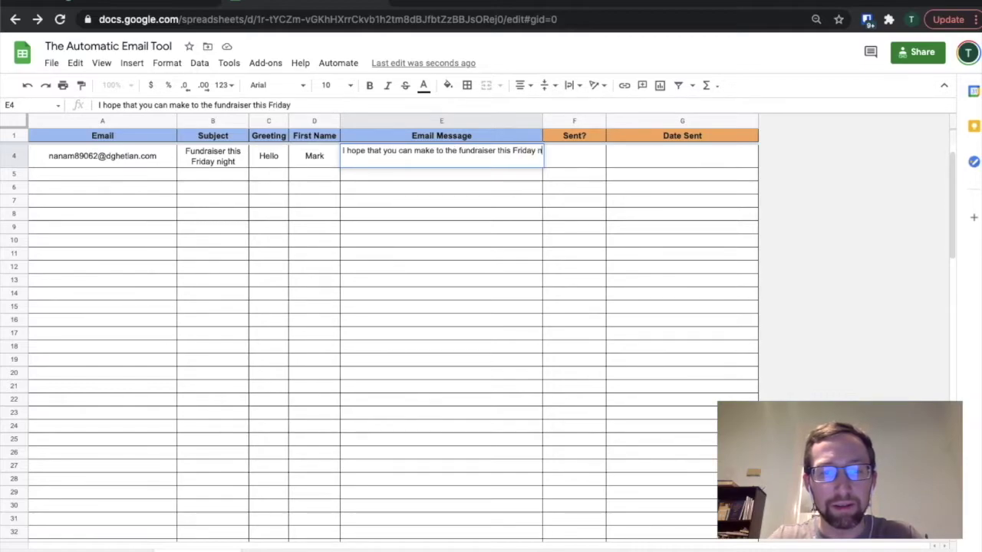
pyautogui.press('BackSpace')
# Continue the message with "to support the improvements that need to be made to the homeless shelter in the downtown area of the city.".
pyautogui.write('to su')
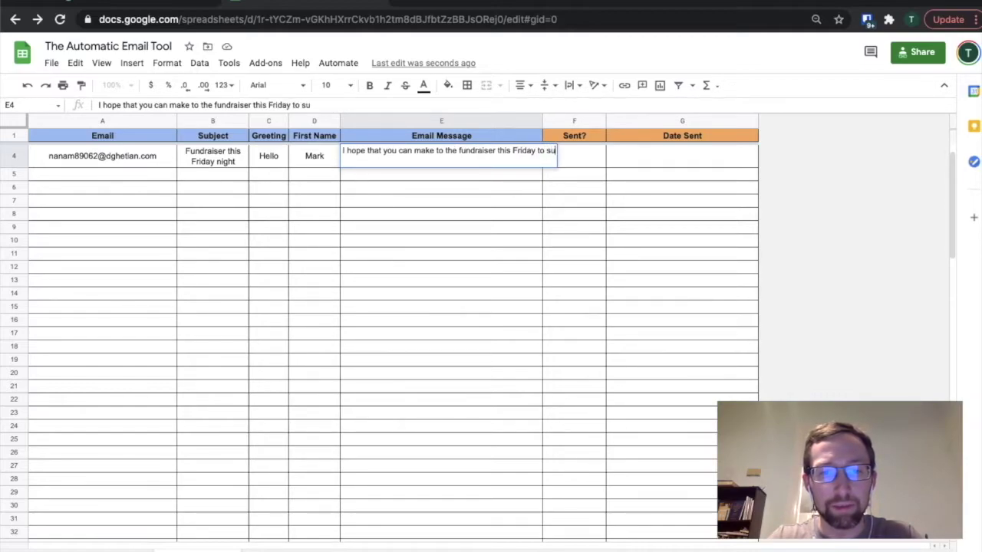
pyautogui.write('pport the improvements that need to be made to the homeless shelter')
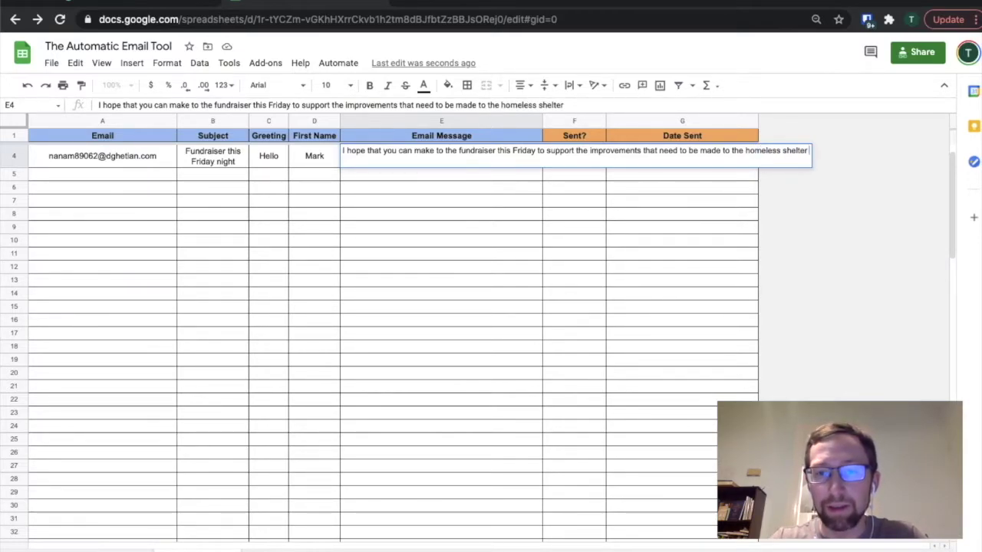
pyautogui.write(' in')
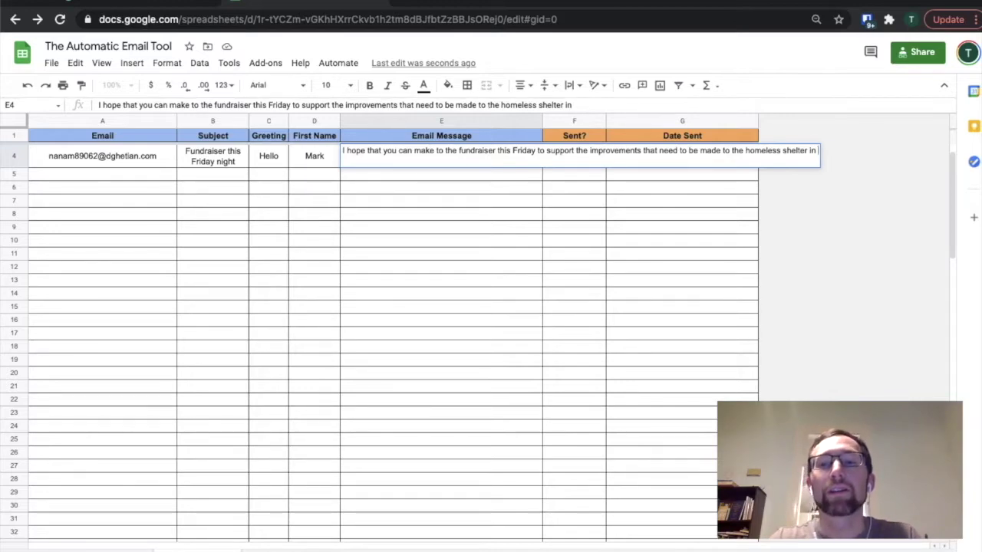
pyautogui.write(' the down')
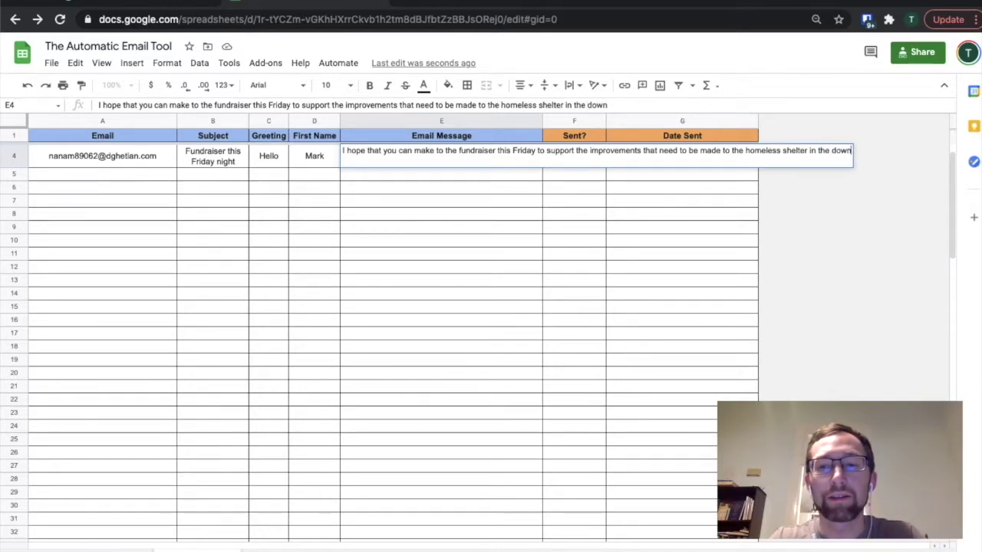
pyautogui.write('town ateas o th')
pyautogui.press('BackSpace')
pyautogui.press('BackSpace')
pyautogui.press('BackSpace')
pyautogui.press('BackSpace')
pyautogui.press('BackSpace')
pyautogui.press('BackSpace')
pyautogui.write('of the city.')
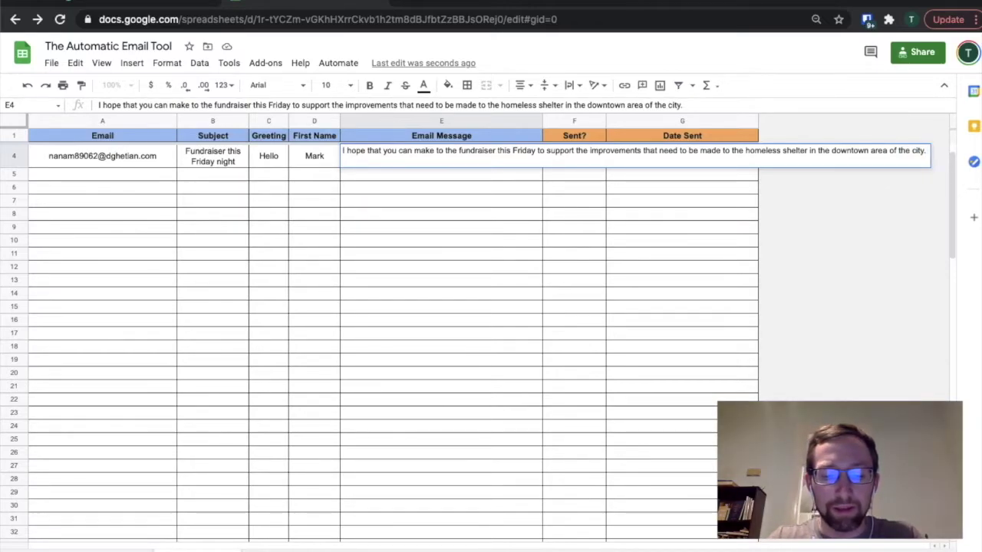
# Add to the message "Please RSVP to me personally if you can come! The event will be held at the civc center at 7pm,".
pyautogui.write(' Please RSVP to me personally if you can come! Th')
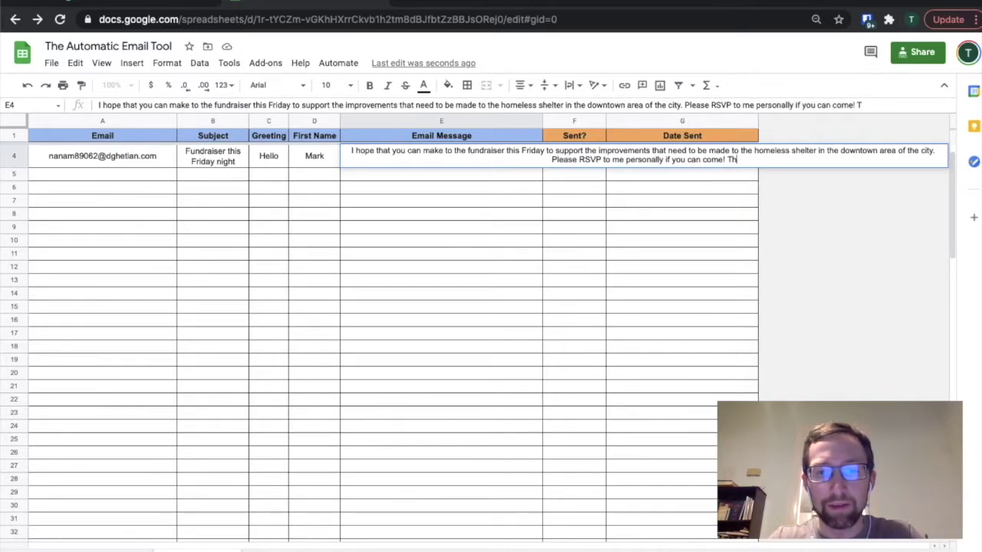
pyautogui.write('e event will be')
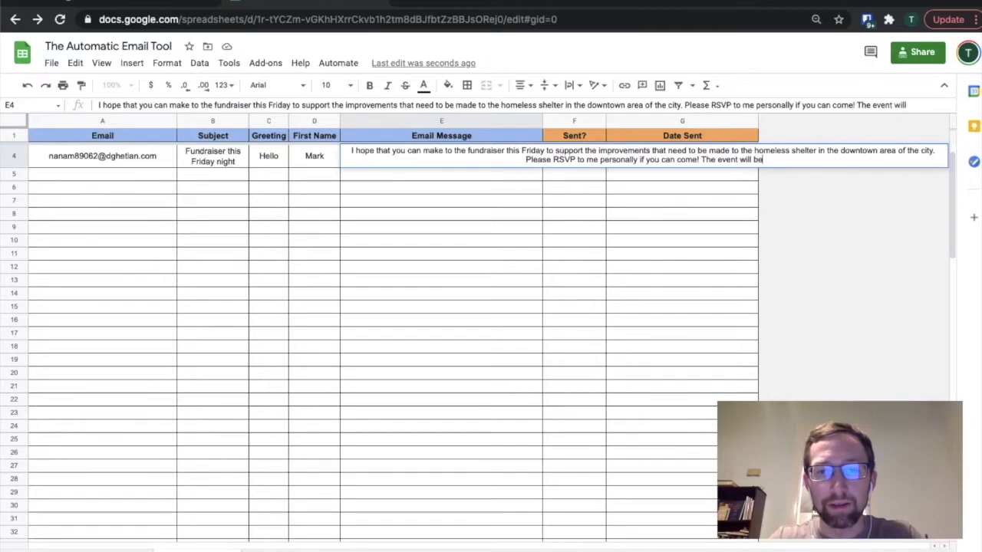
pyautogui.write(' held at the ')
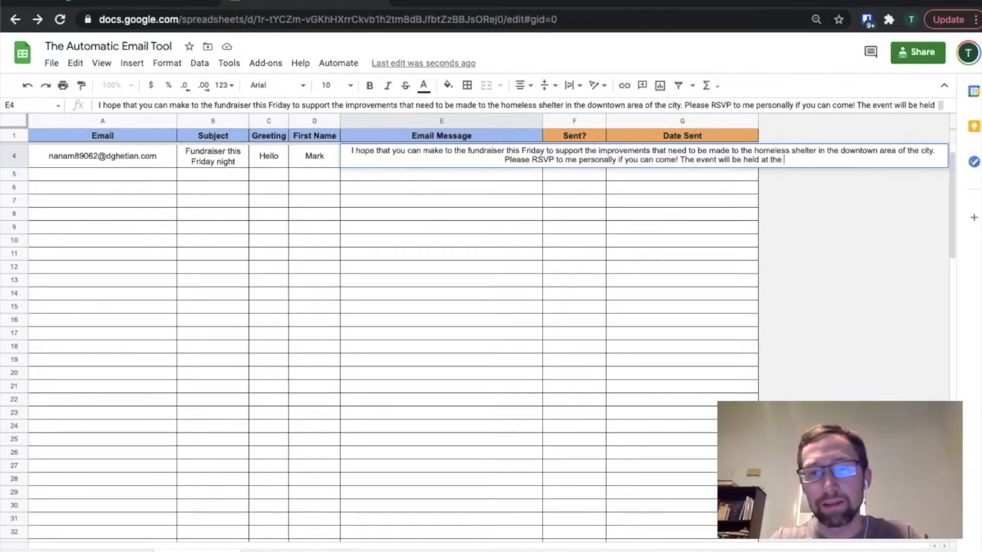
pyautogui.write('civc center')
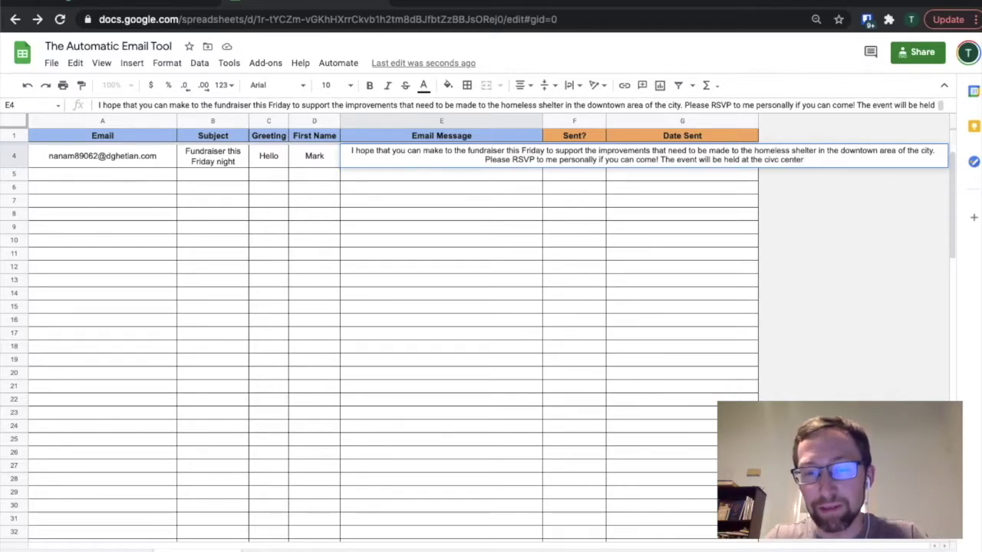
pyautogui.write(',')
pyautogui.press('BackSpace')
pyautogui.press('BackSpace')
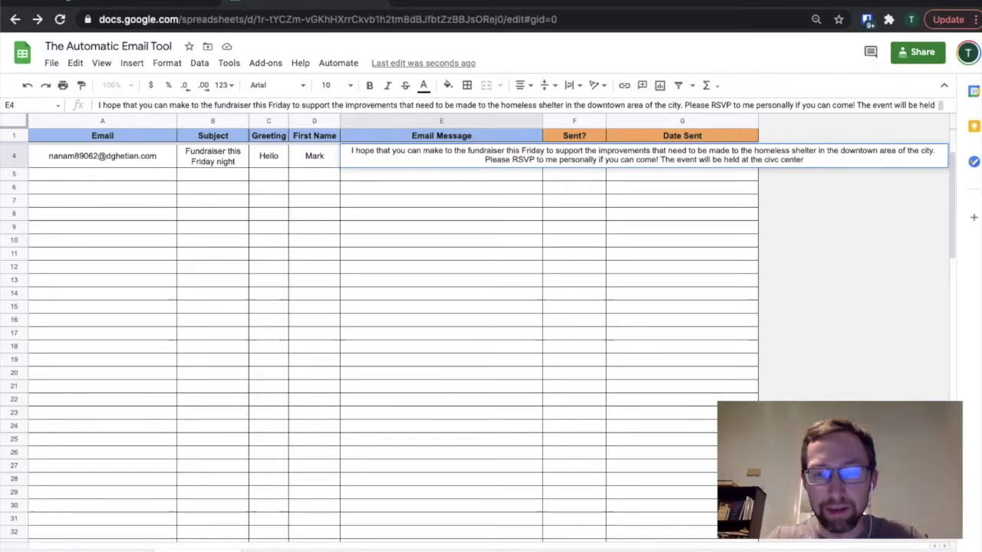
pyautogui.write('at 7pm, ')
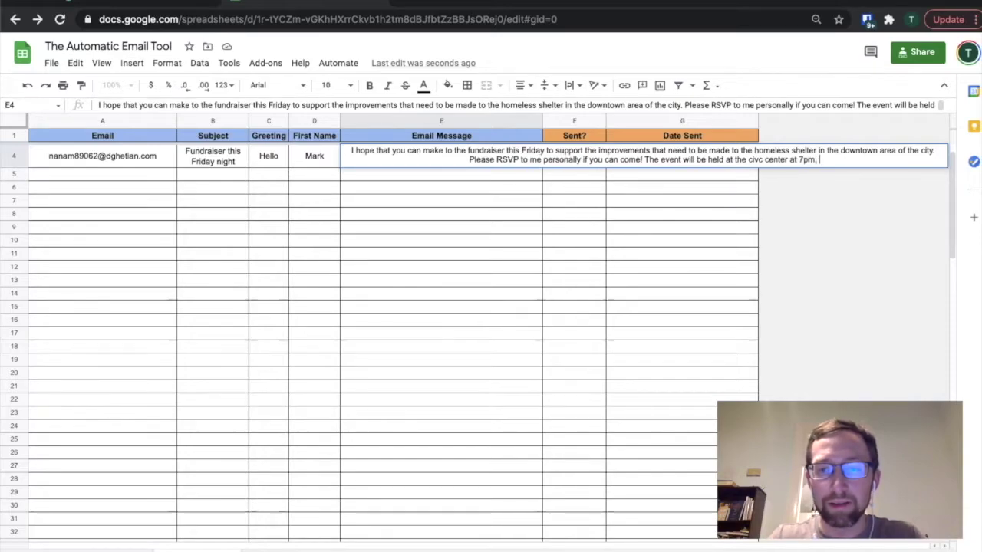
# Finish row 4's email message with "I can send you more details if you are interested." and commit the cell.
pyautogui.write('I c')
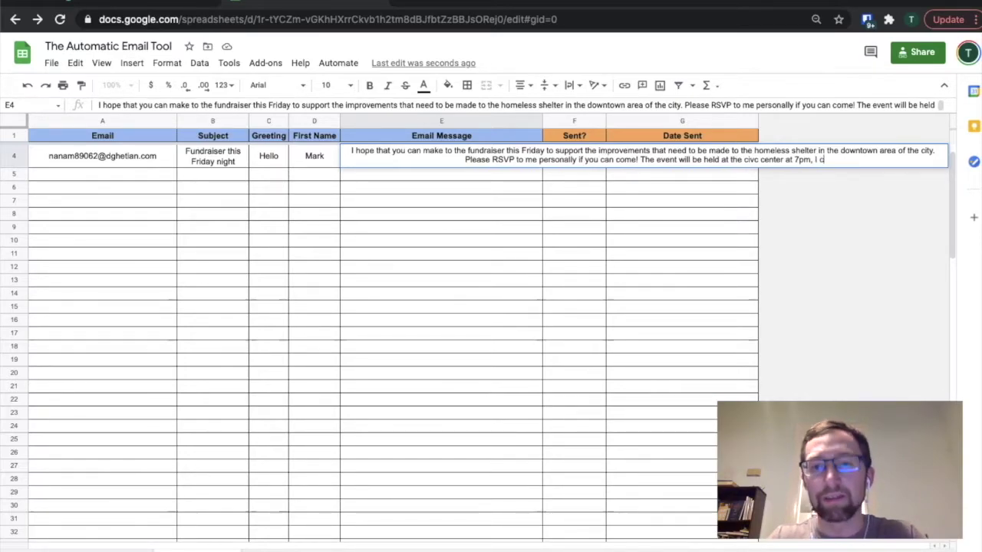
pyautogui.write('an send you more de')
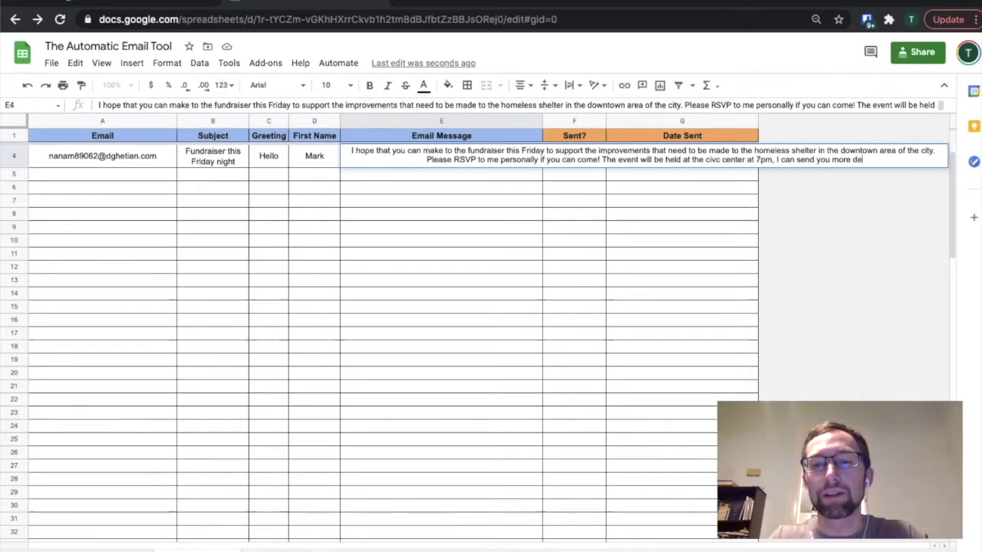
pyautogui.write('tails if you are inte')
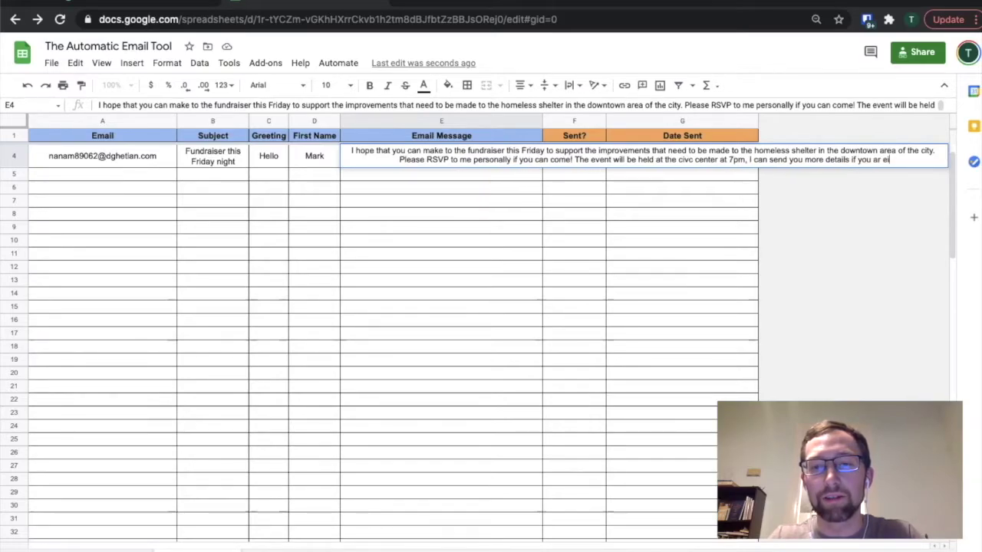
pyautogui.write('r')
pyautogui.press('BackSpace')
pyautogui.write('e interes')
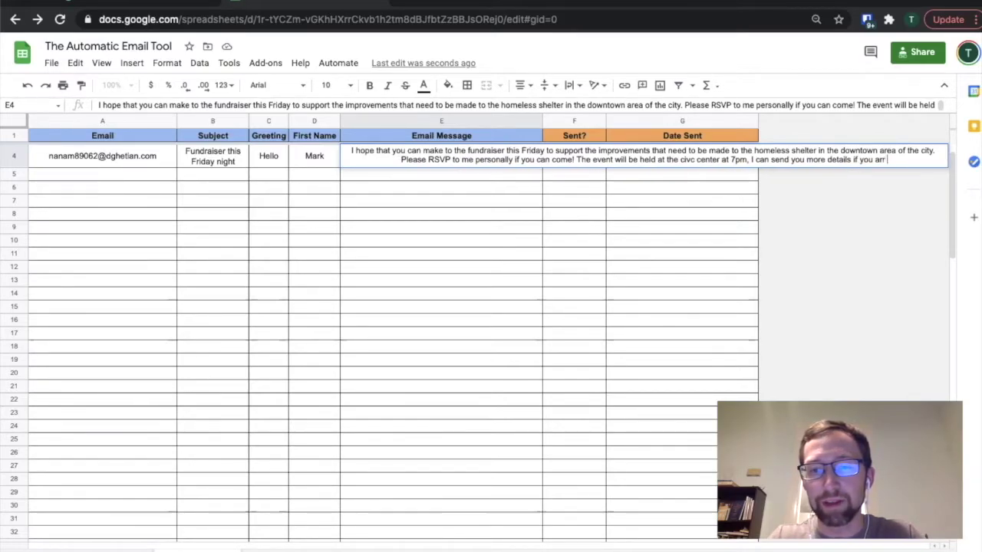
pyautogui.write('ted.')
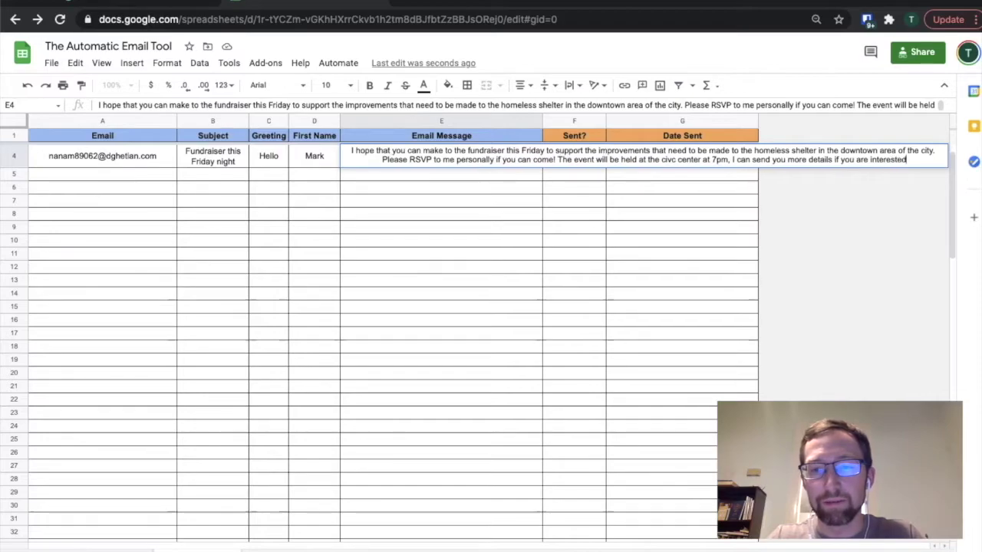
pyautogui.press('Return')
pyautogui.press('Up')
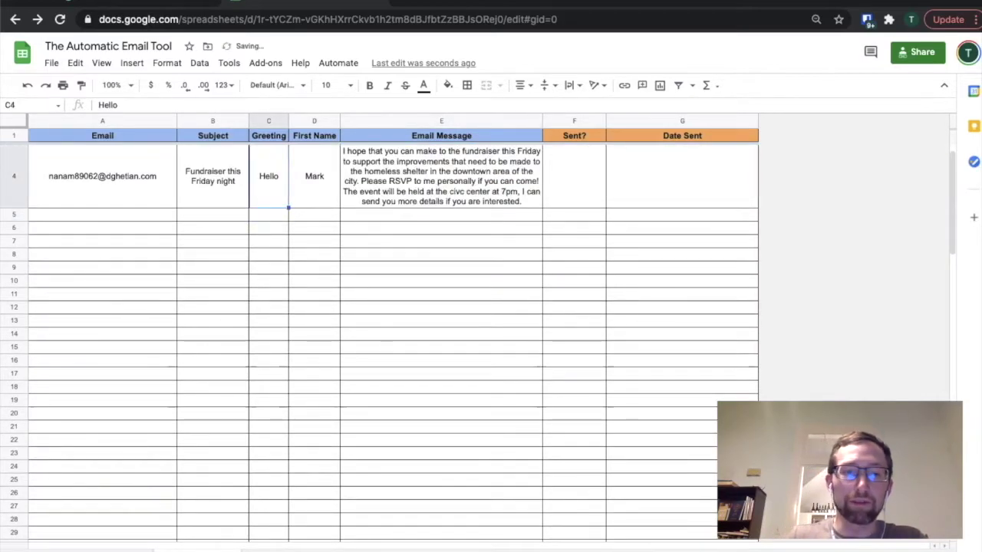
# Enter the first names of three more recipients in the First Name column, rows 5 to 7.
pyautogui.press('Left')
pyautogui.press('Left')
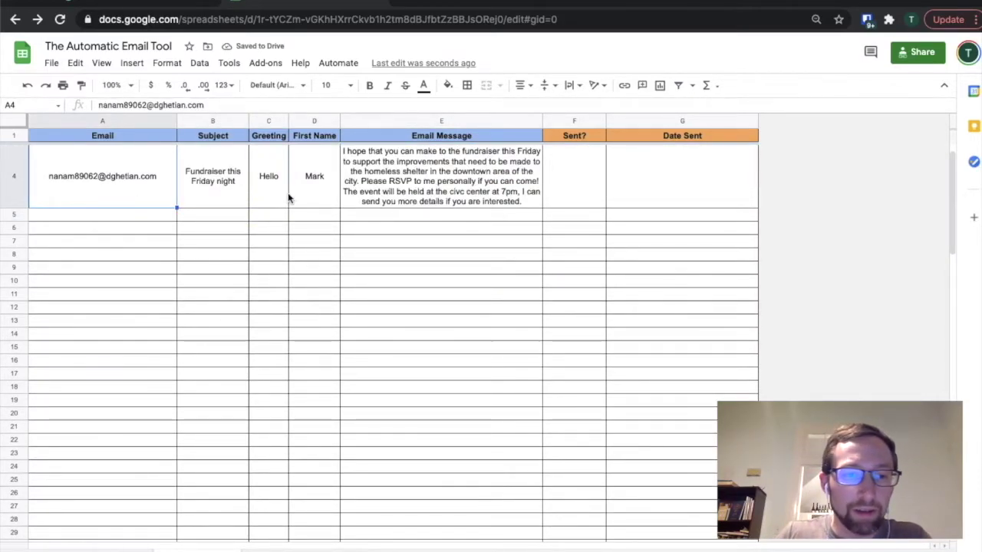
pyautogui.click(316, 206)
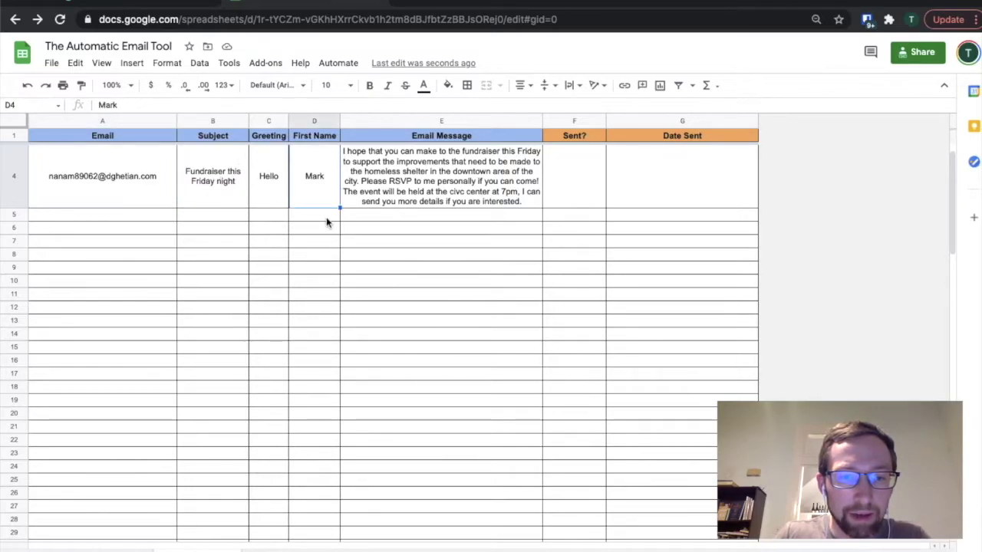
pyautogui.click(325, 217)
pyautogui.write('Tommy')
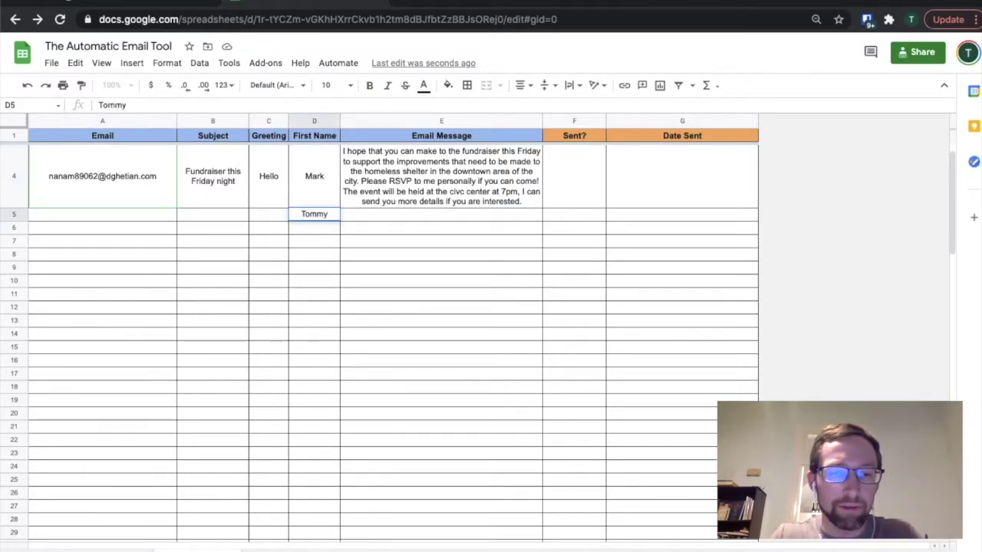
pyautogui.press('Return')
pyautogui.write('Henry')
pyautogui.press('Return')
pyautogui.press('Return')
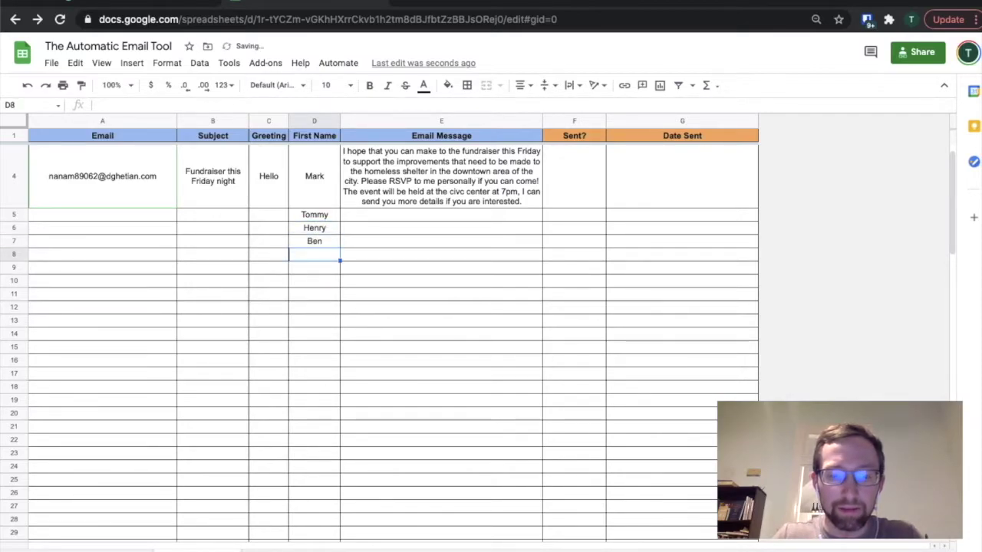
# Enter the first names of six more recipients in the First Name column, rows 8 to 13.
pyautogui.write('Sally')
pyautogui.press('Return')
pyautogui.write('Erin')
pyautogui.press('Return')
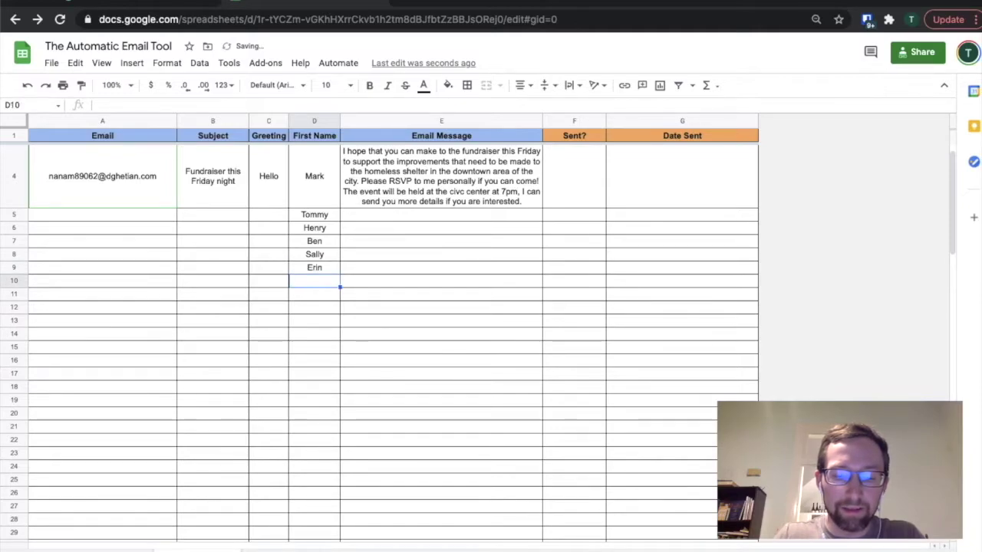
pyautogui.write('Sarah')
pyautogui.press('Return')
pyautogui.write('Victoria')
pyautogui.press('Return')
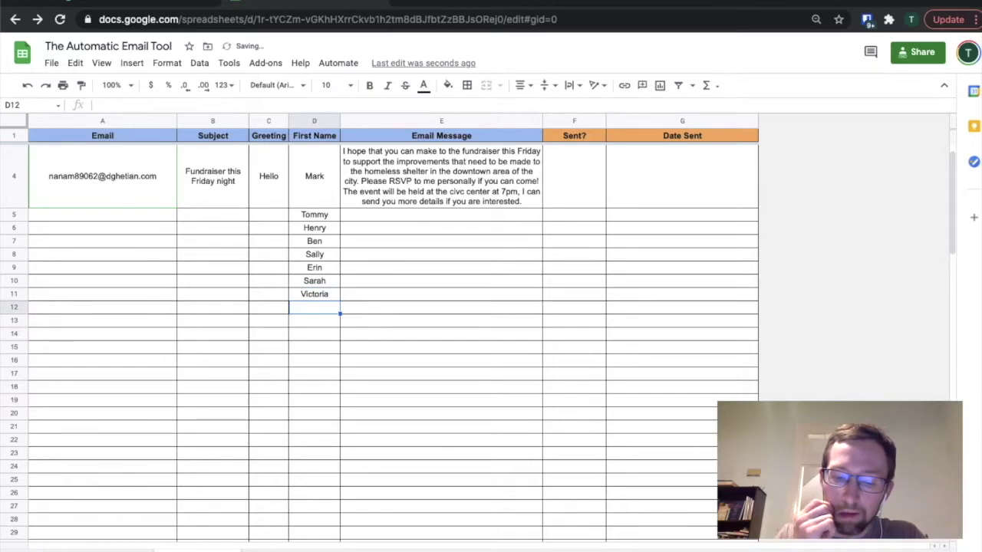
pyautogui.write('Francesca')
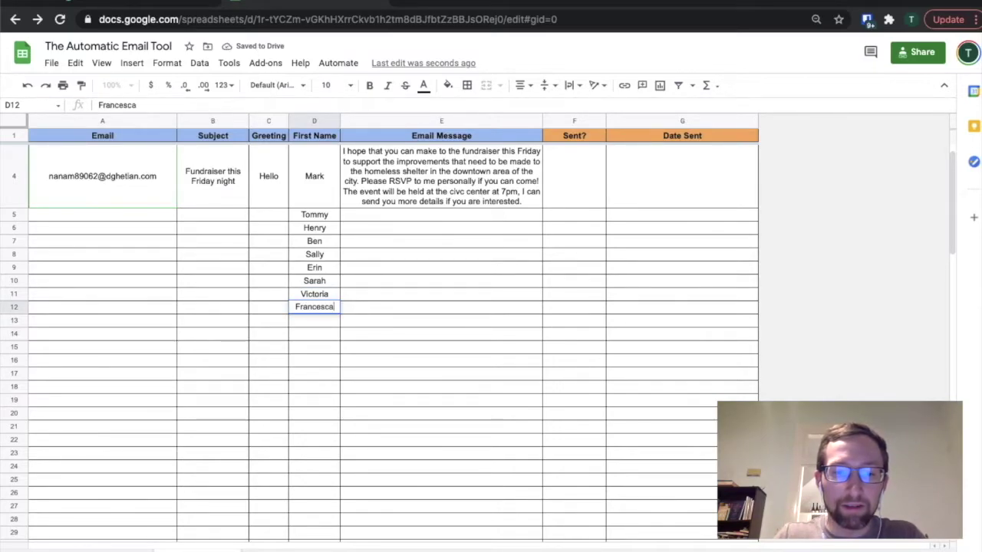
pyautogui.press('Return')
pyautogui.write('Danielle')
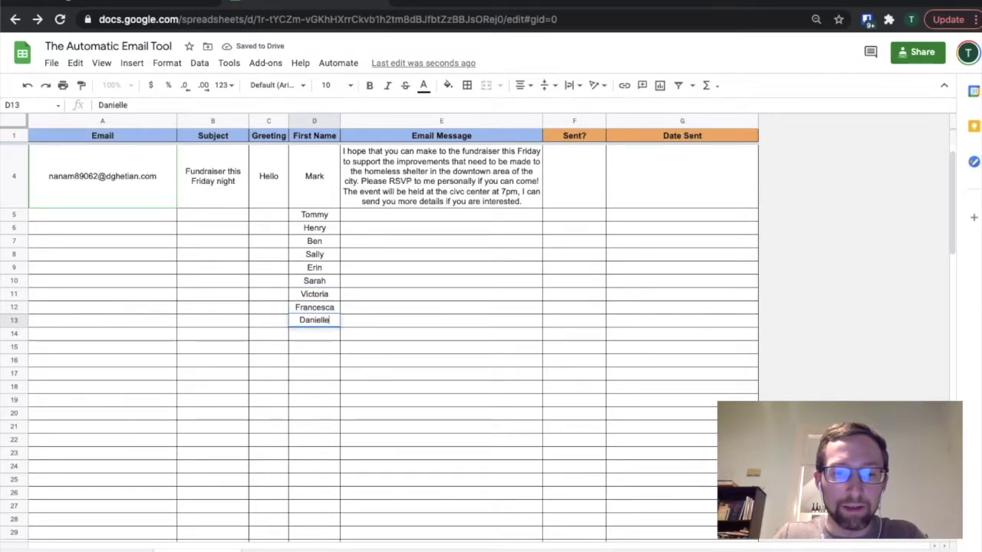
pyautogui.press('Return')
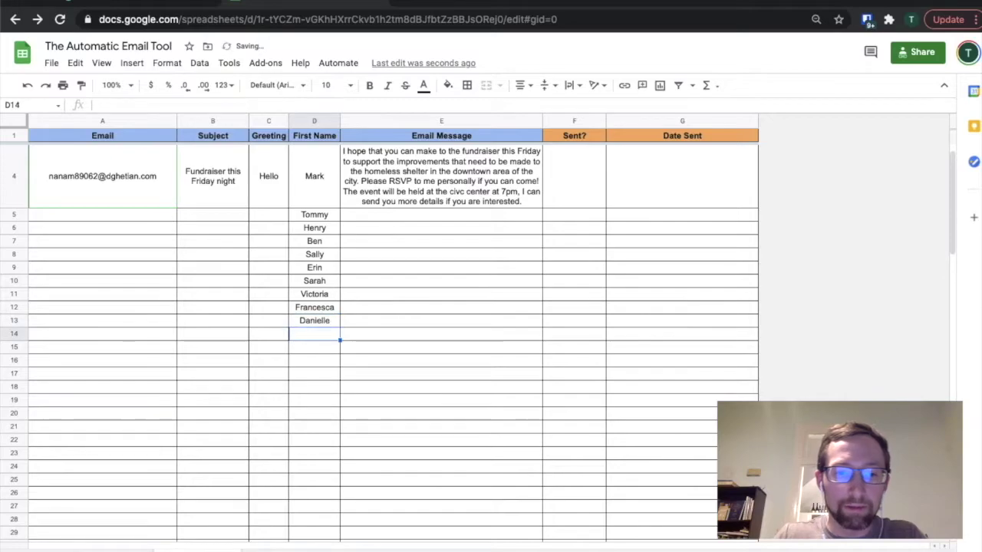
# Copy row 4's email message into the Email Message cells of rows 5 to 13.
pyautogui.click(417, 191)
pyautogui.hotkey('ctrl', 'c')
pyautogui.moveTo(383, 224); pyautogui.dragTo(375, 326)
pyautogui.hotkey('ctrl', 'v')
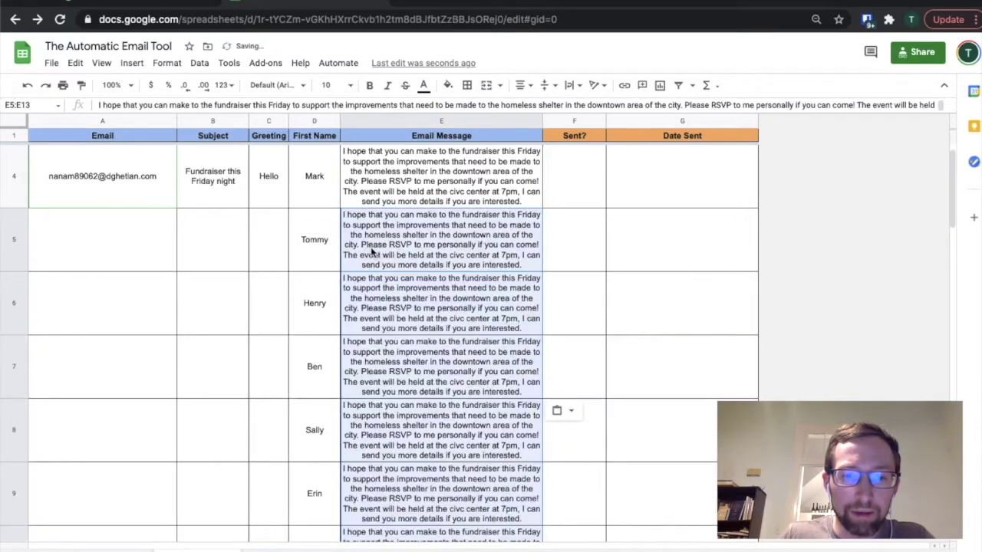
# Copy row 4's email address, subject and greeting into columns A to C of rows 5 to 13.
pyautogui.click(272, 189)
pyautogui.keyDown('shift'); pyautogui.click(108, 184); pyautogui.keyUp('shift')
pyautogui.hotkey('ctrl', 'c')
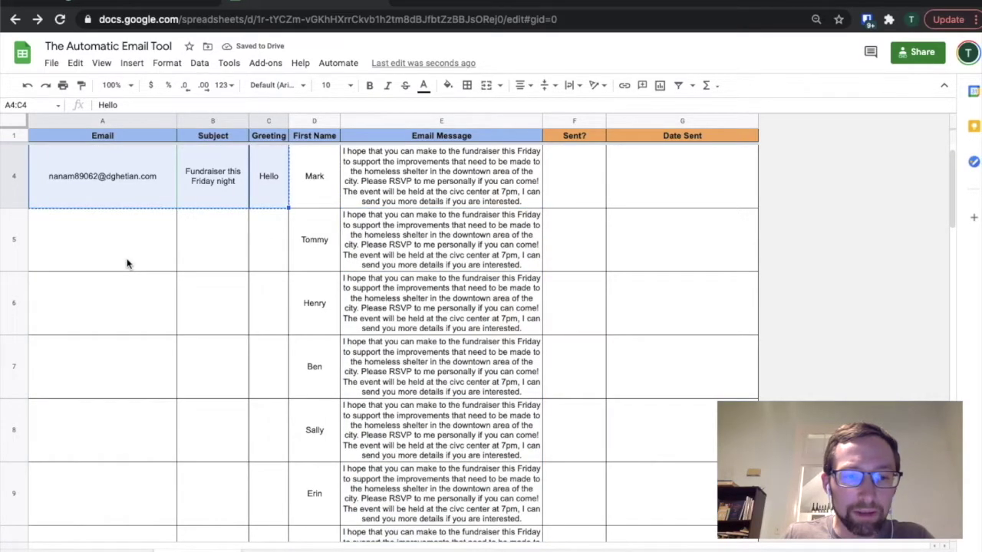
pyautogui.click(128, 263)
pyautogui.scroll(-4, 128, 263)
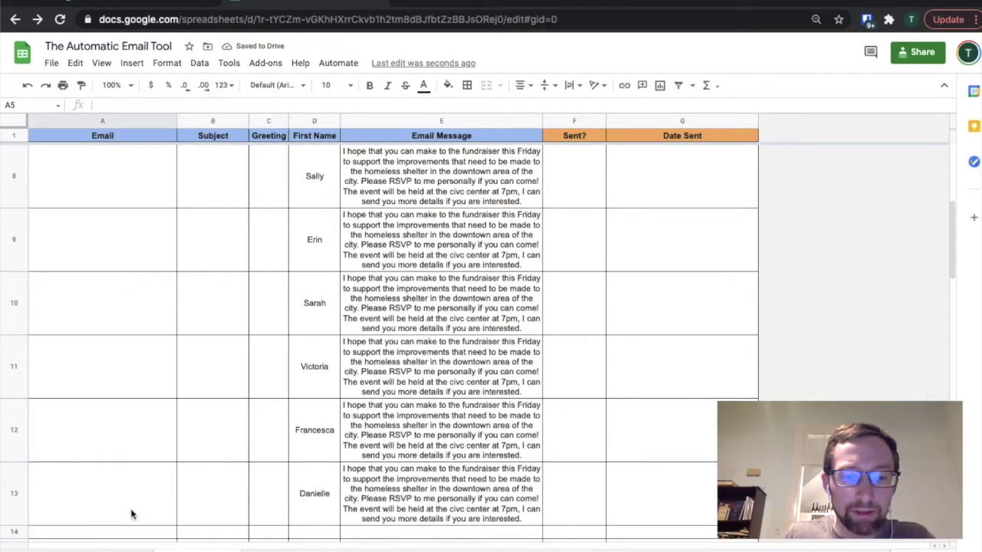
pyautogui.keyDown('shift'); pyautogui.click(125, 513); pyautogui.keyUp('shift')
pyautogui.keyDown('shift'); pyautogui.click(254, 484); pyautogui.keyUp('shift')
pyautogui.hotkey('ctrl', 'v')
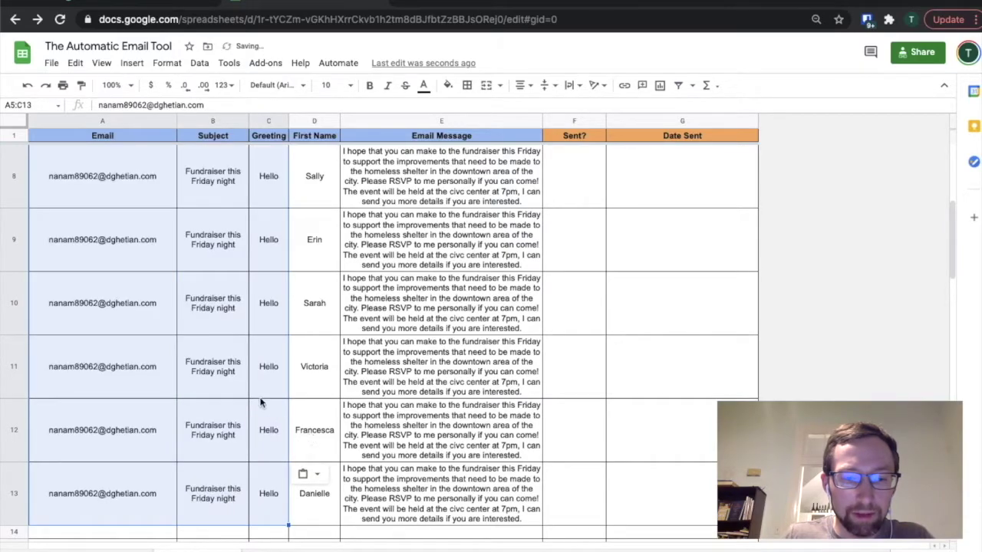
# Copy row 4's entries from Email through Email Message into the empty rows 2 and 3.
pyautogui.scroll(5, 260, 403)
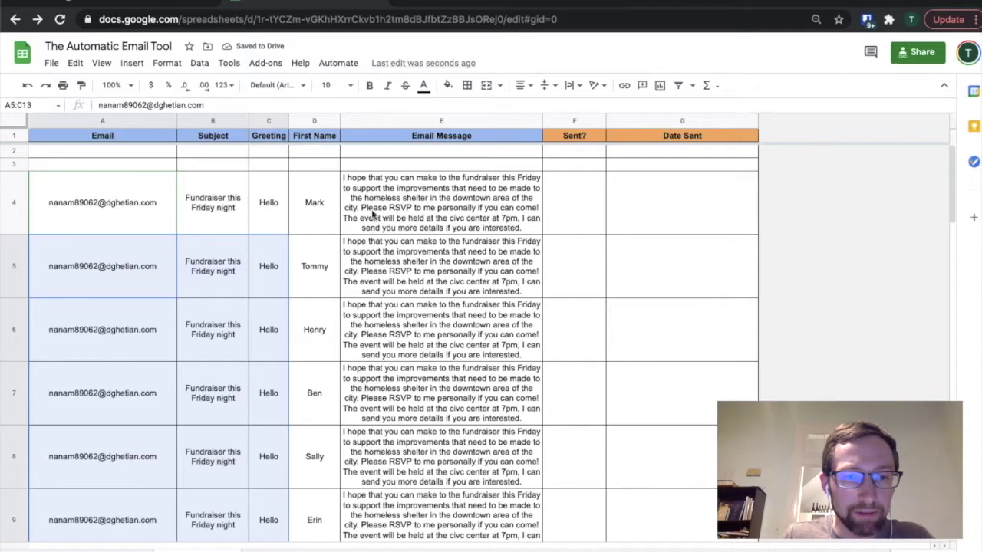
pyautogui.moveTo(374, 216); pyautogui.dragTo(244, 203)
pyautogui.moveTo(154, 196); pyautogui.dragTo(154, 196)
pyautogui.hotkey('ctrl', 'c')
pyautogui.click(138, 152)
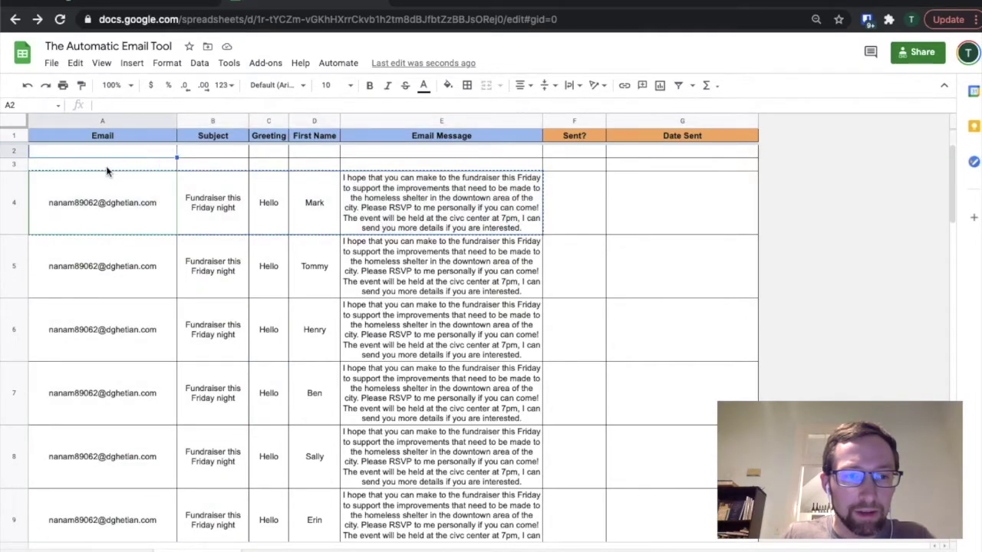
pyautogui.hotkey('ctrl', 'v')
pyautogui.click(91, 214)
pyautogui.hotkey('ctrl', 'v')
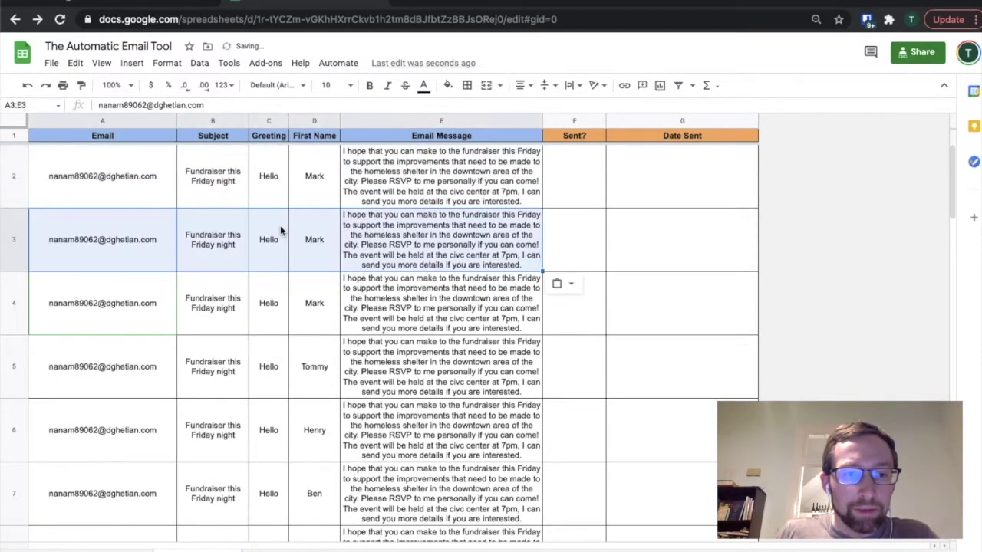
# Replace the duplicated first names in rows 3 and 2 with two different recipients' first names.
pyautogui.click(326, 230)
pyautogui.press('Delete')
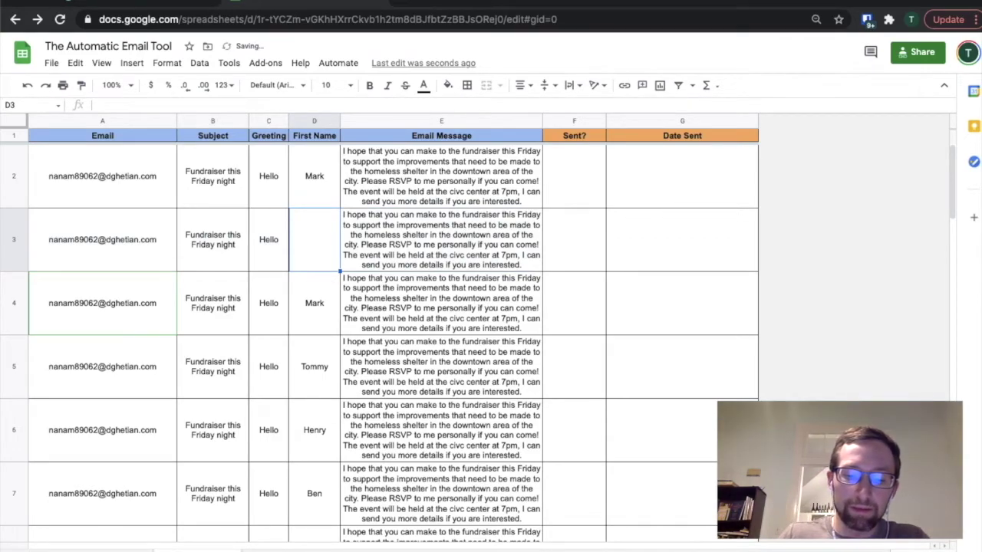
pyautogui.write('Tammy')
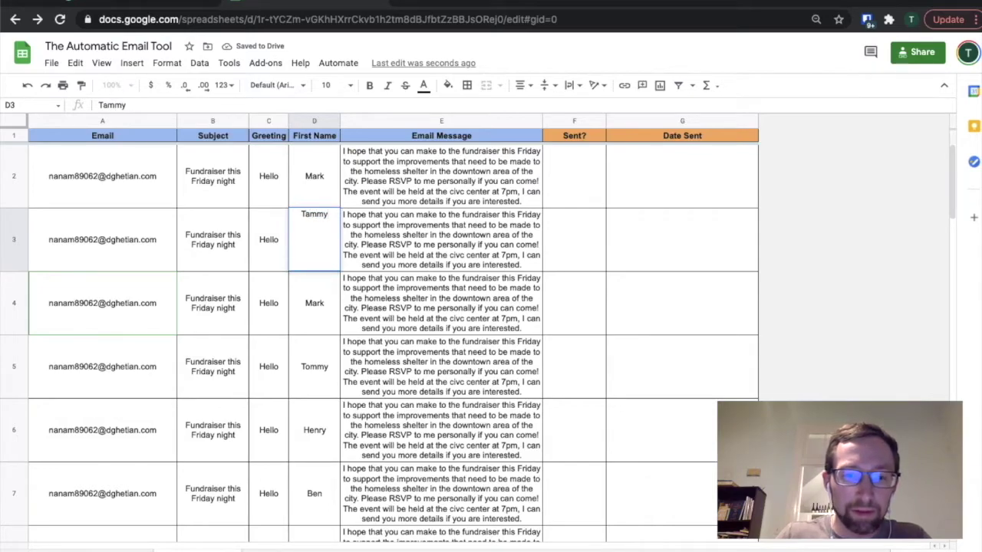
pyautogui.click(315, 176)
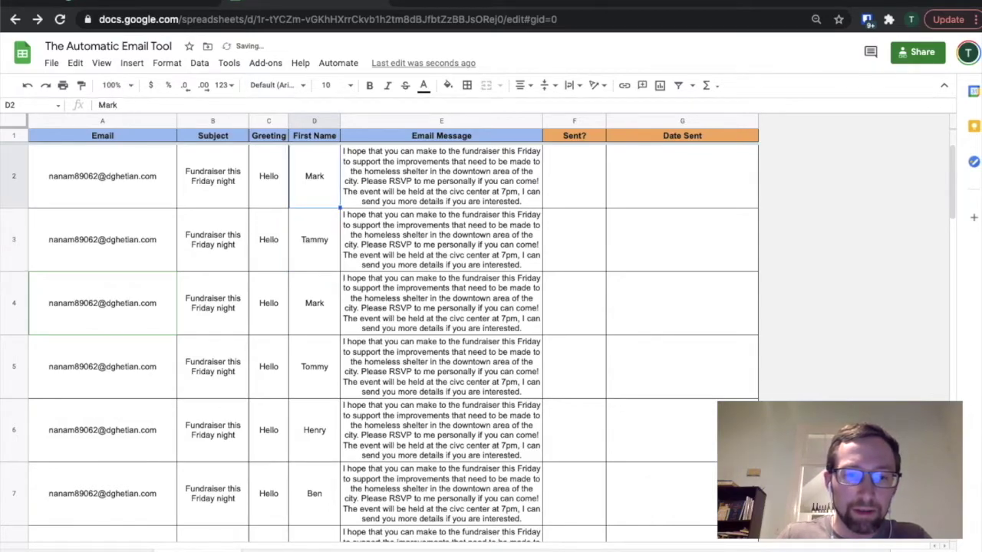
pyautogui.write('David')
pyautogui.press('Return')
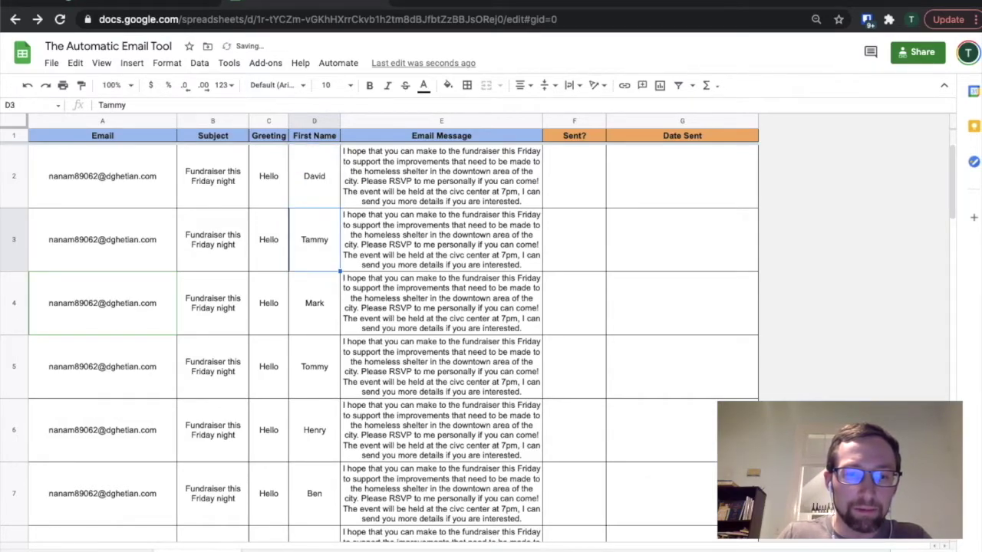
# Review the recipient rows from 2 to 13, and the Sent? and Date Sent columns.
pyautogui.press('Down')
pyautogui.press('Down')
pyautogui.scroll(-3, 314, 383)
pyautogui.scroll(1, 314, 383)
pyautogui.scroll(2, 314, 382)
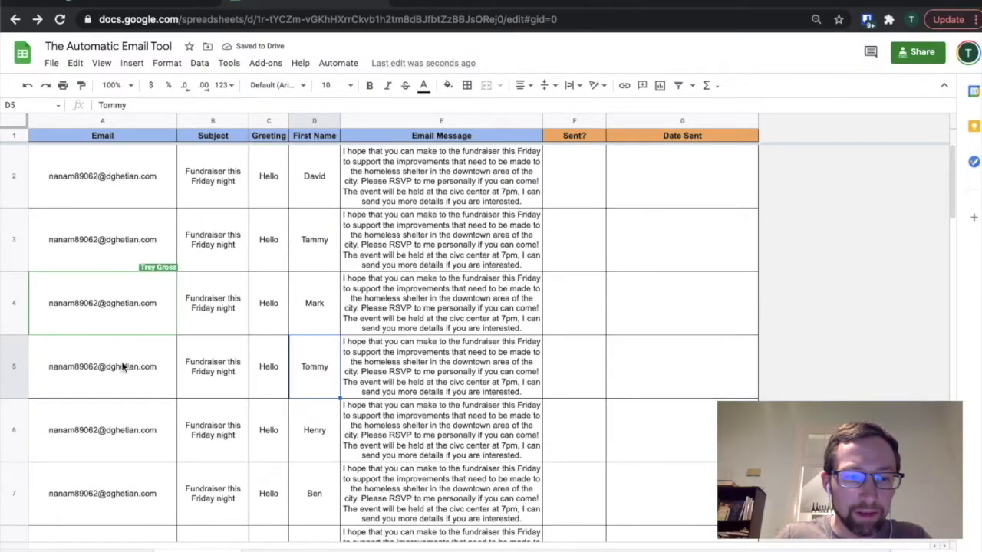
pyautogui.moveTo(124, 187)
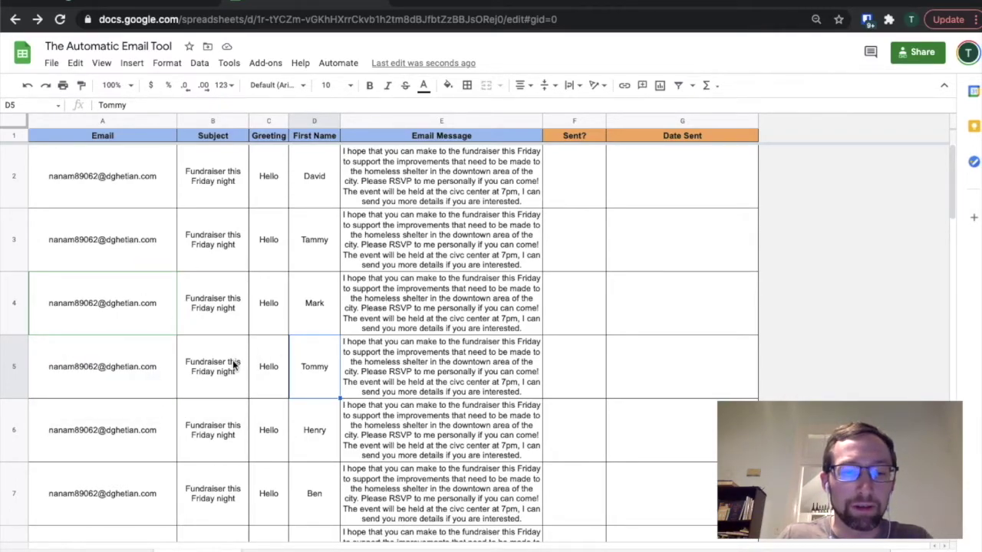
pyautogui.scroll(-10, 282, 362)
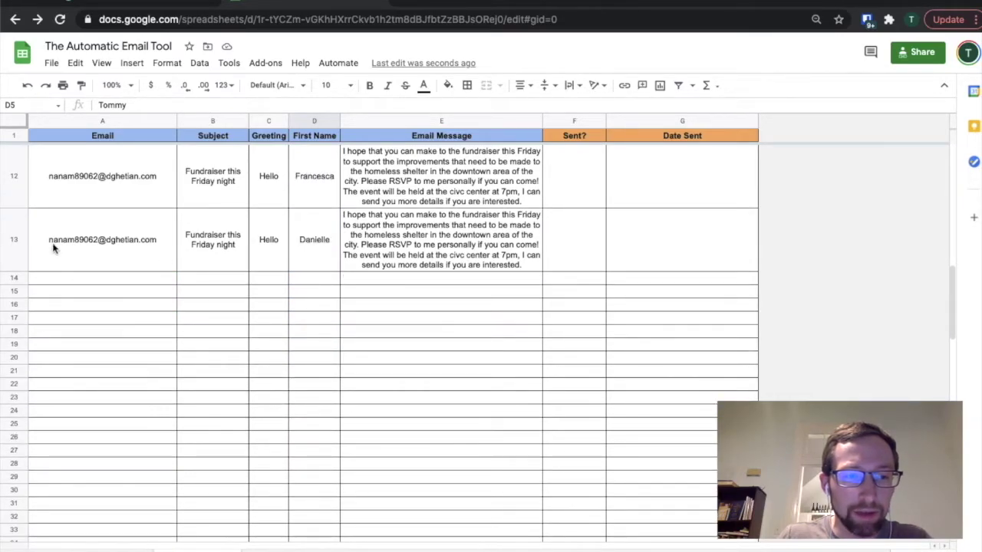
pyautogui.click(11, 247)
pyautogui.scroll(10, 278, 267)
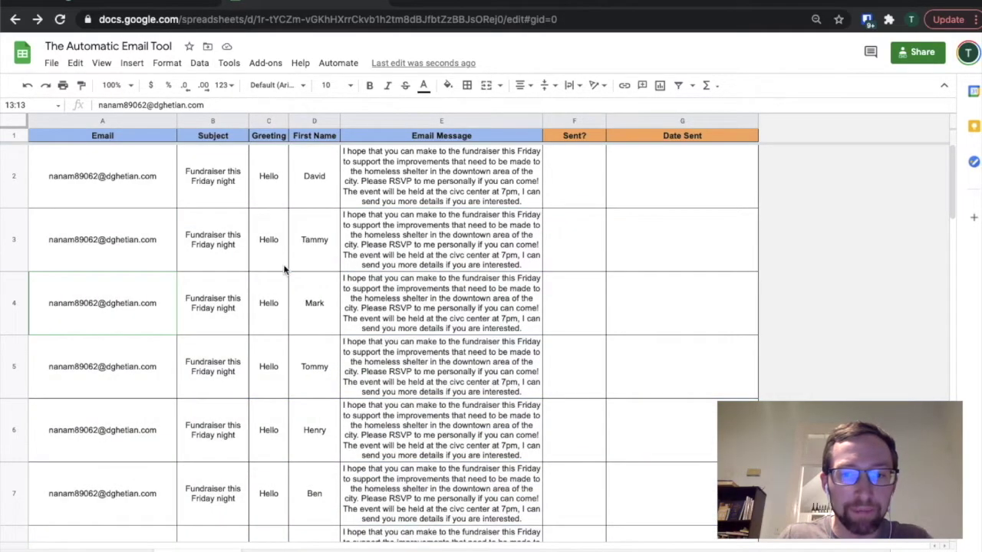
pyautogui.click(349, 65)
pyautogui.click(347, 66)
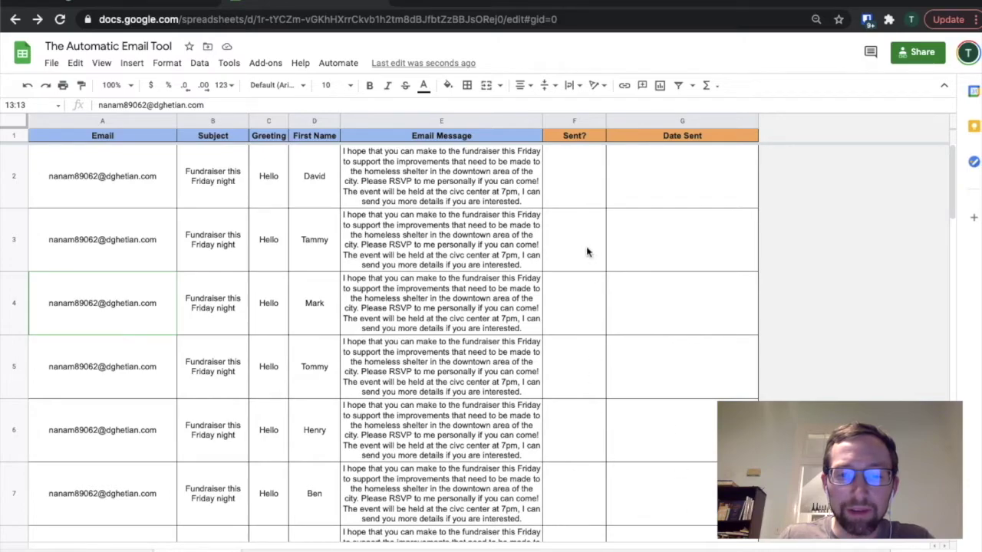
pyautogui.moveTo(583, 191)
pyautogui.mouseDown()
pyautogui.moveTo(636, 189)
pyautogui.moveTo(576, 187)
pyautogui.mouseUp()
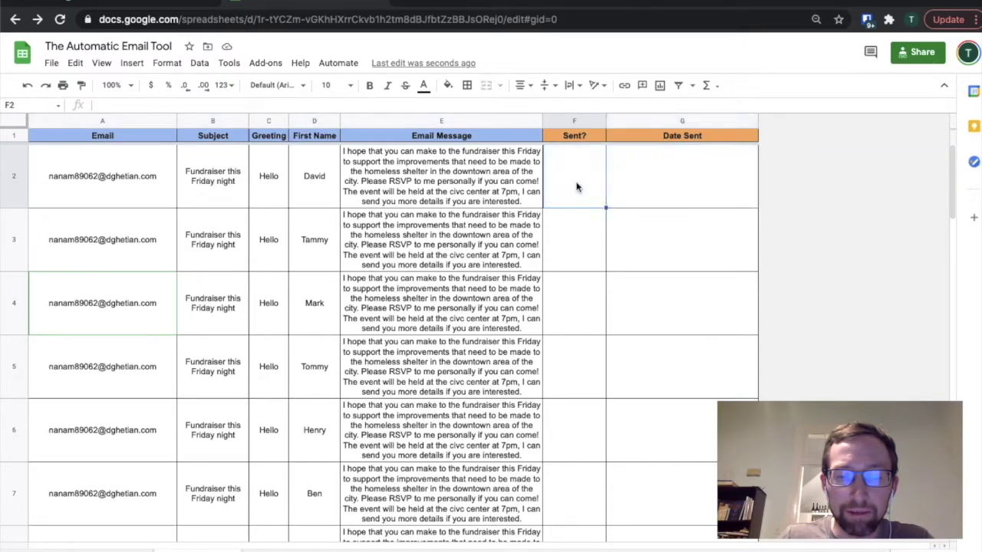
pyautogui.moveTo(652, 183); pyautogui.dragTo(640, 434)
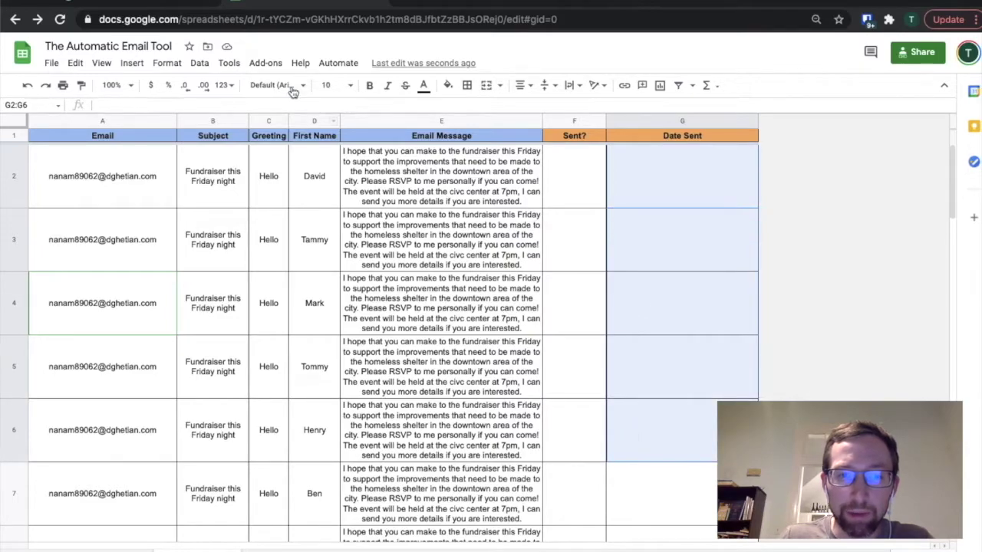
# Open the email tool's About information, read the remaining email quota and the documentation link, and close it.
pyautogui.click(339, 65)
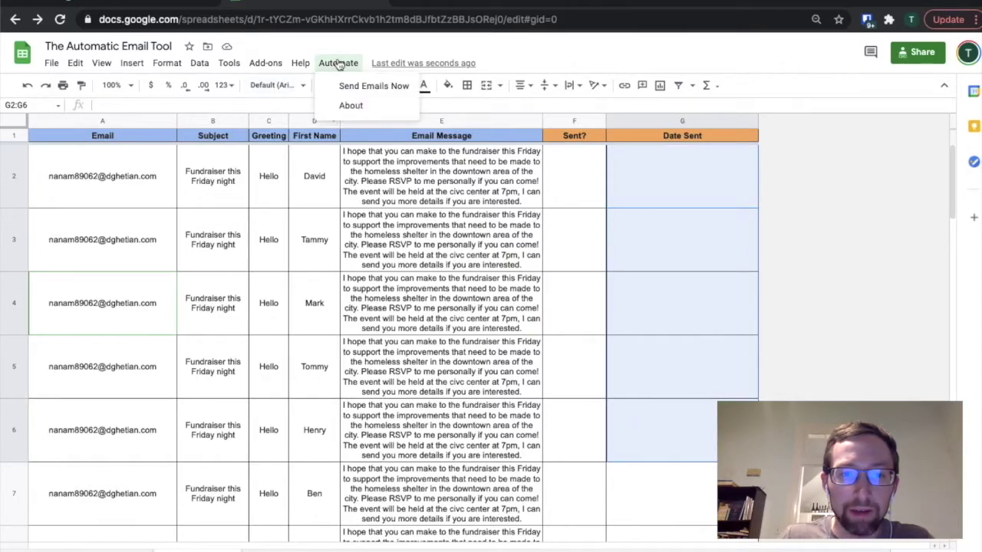
pyautogui.click(382, 112)
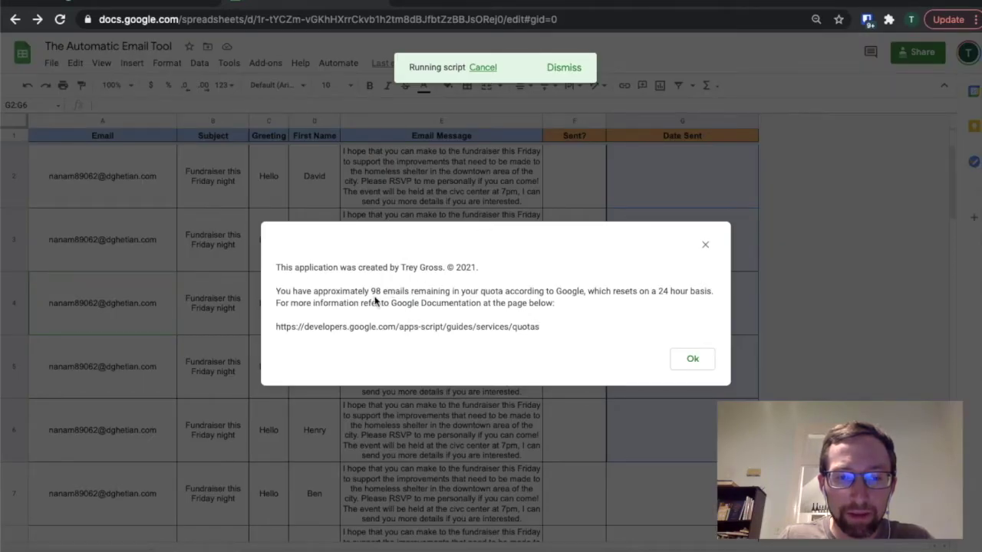
pyautogui.moveTo(382, 292); pyautogui.dragTo(370, 293)
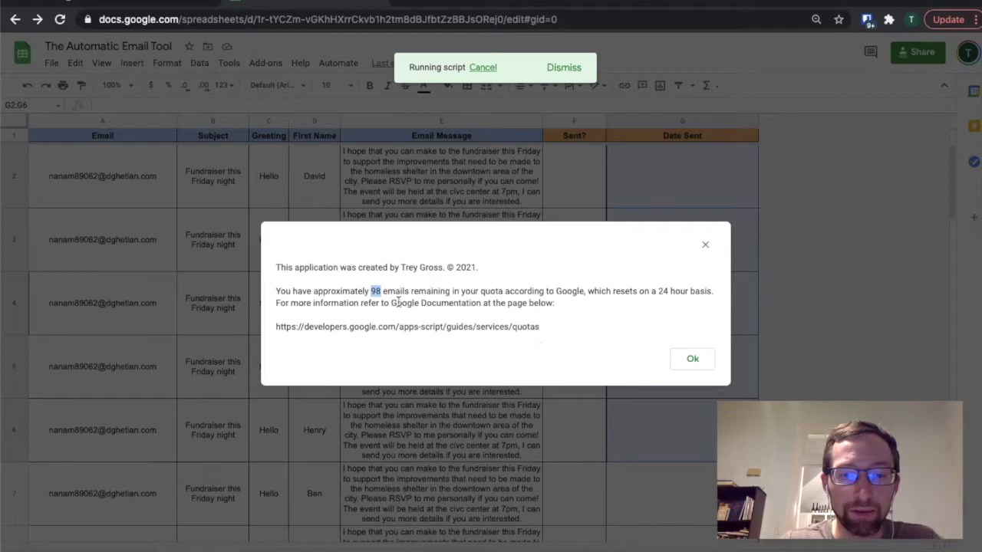
pyautogui.moveTo(540, 327); pyautogui.dragTo(275, 325)
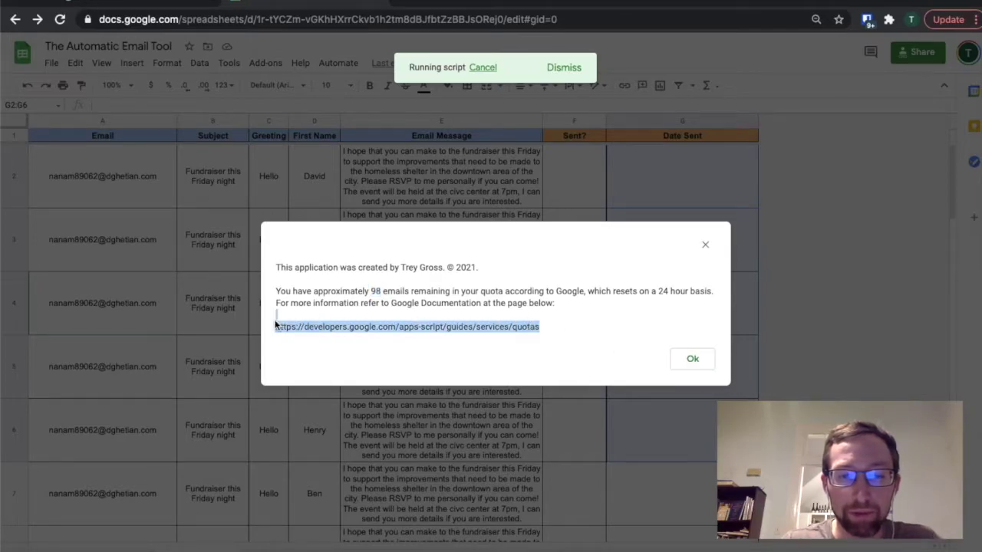
pyautogui.click(694, 359)
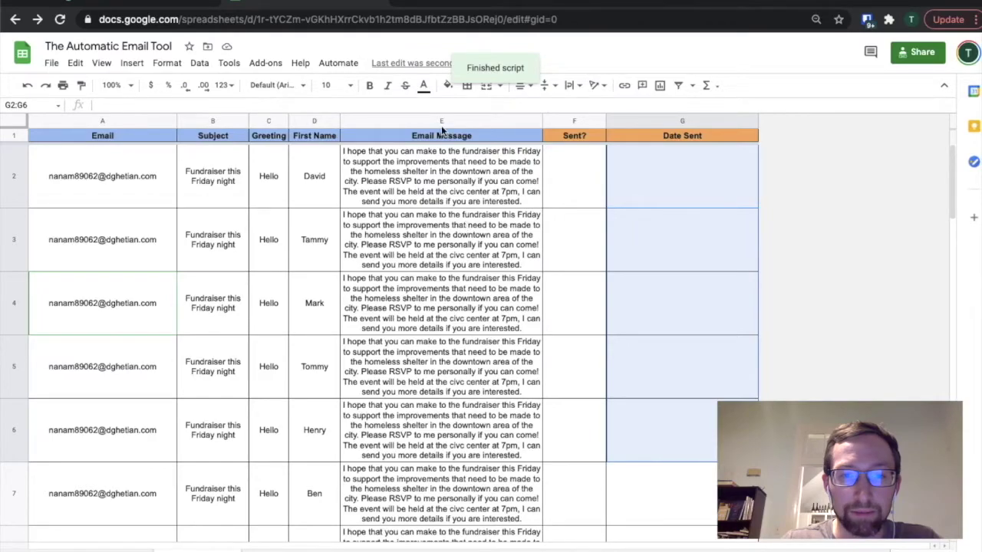
# Run Send Emails Now and review the notification's recipient count, sender, subject, recipient address and message preview.
pyautogui.click(338, 63)
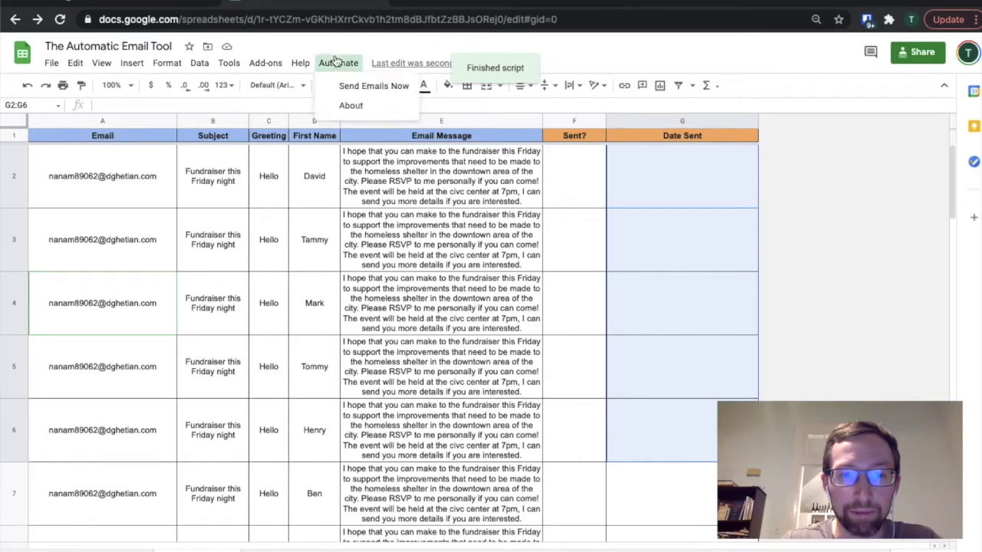
pyautogui.click(365, 95)
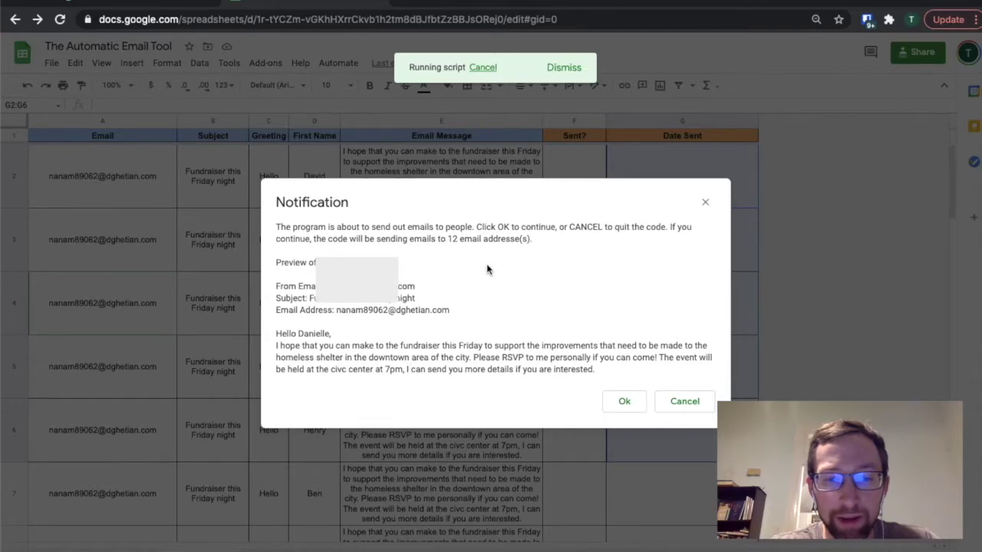
pyautogui.moveTo(448, 239); pyautogui.dragTo(520, 239)
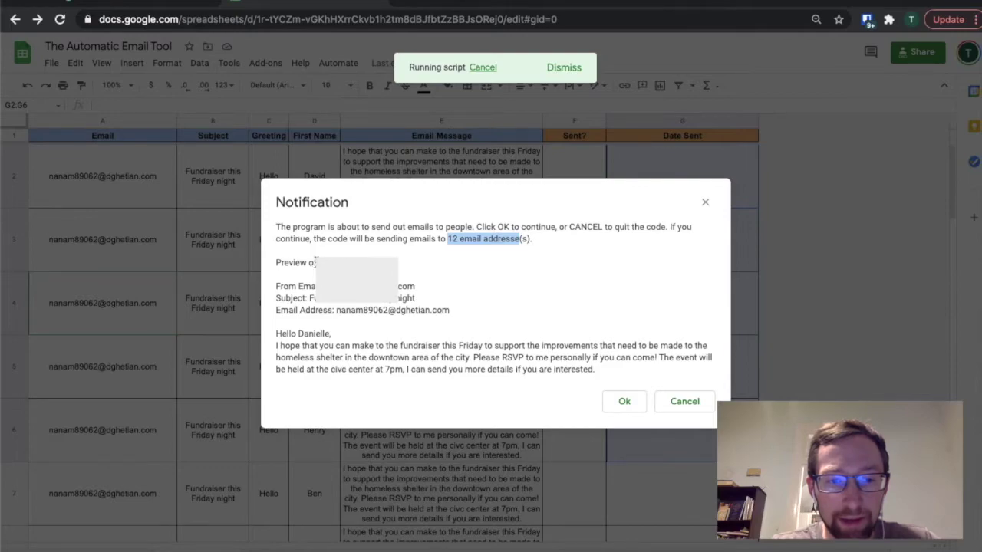
pyautogui.moveTo(341, 263); pyautogui.dragTo(383, 263)
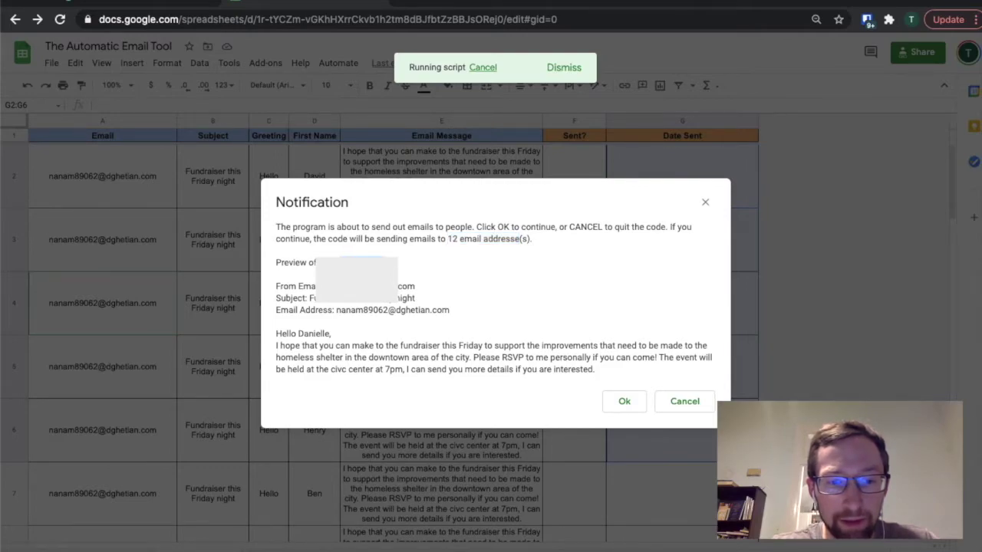
pyautogui.doubleClick(405, 286)
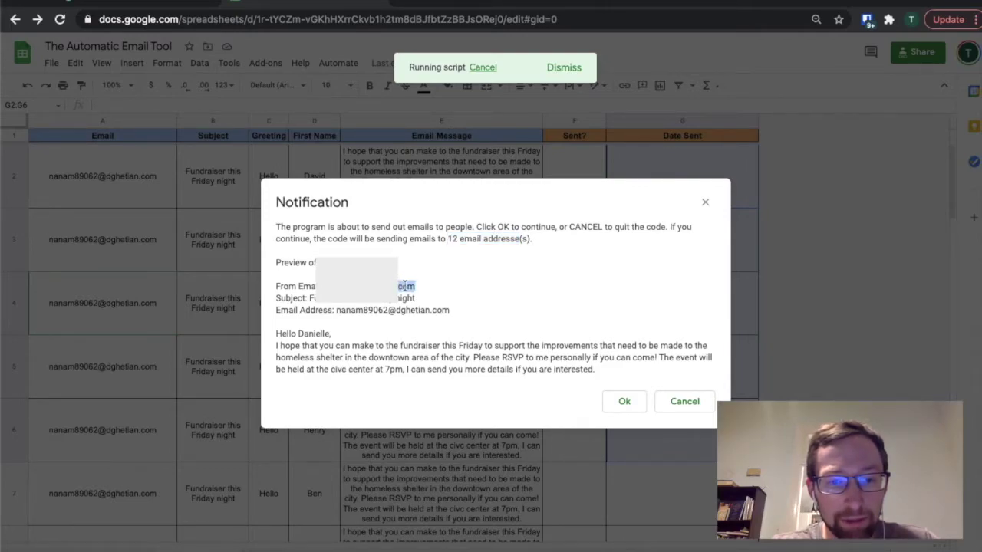
pyautogui.moveTo(310, 299); pyautogui.dragTo(417, 298)
pyautogui.moveTo(338, 309); pyautogui.dragTo(437, 313)
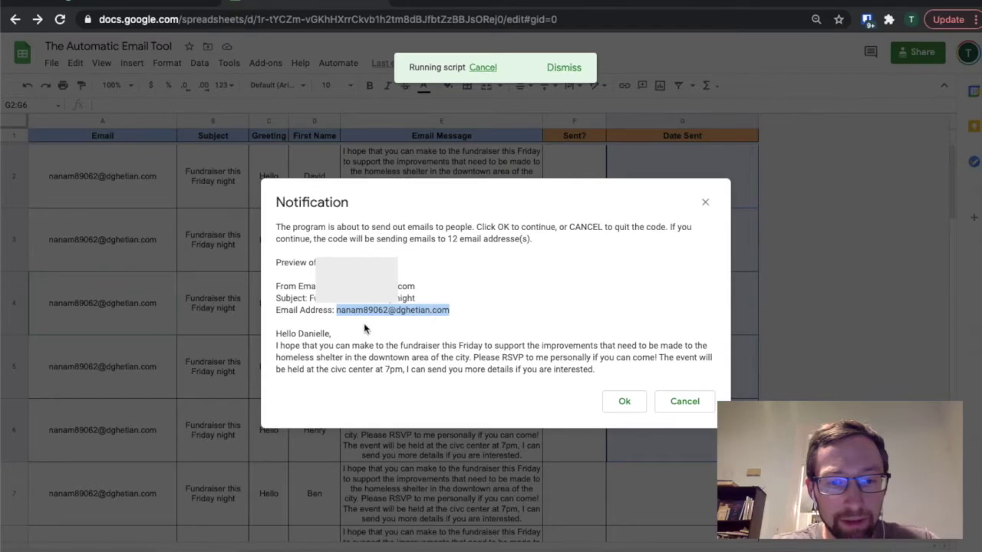
pyautogui.moveTo(276, 333); pyautogui.dragTo(594, 369)
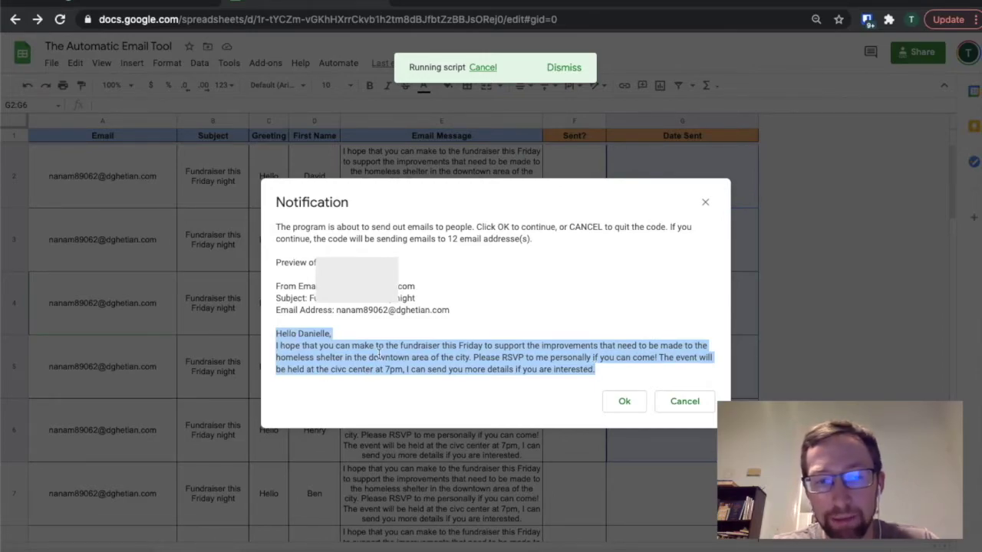
pyautogui.click(556, 276)
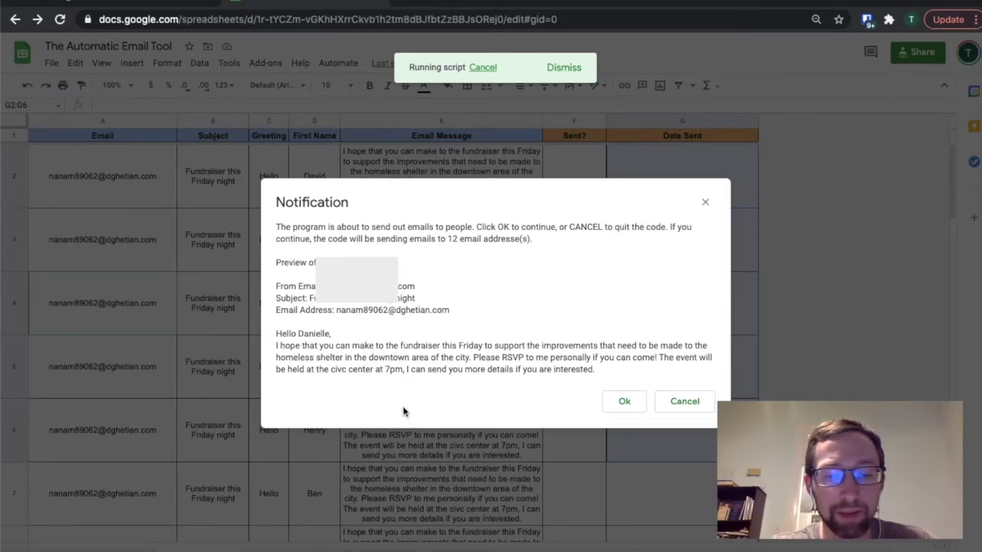
# Confirm sending the emails, dismiss the completion notice, and check the Sent? and Date Sent columns down to row 13.
pyautogui.click(623, 401)
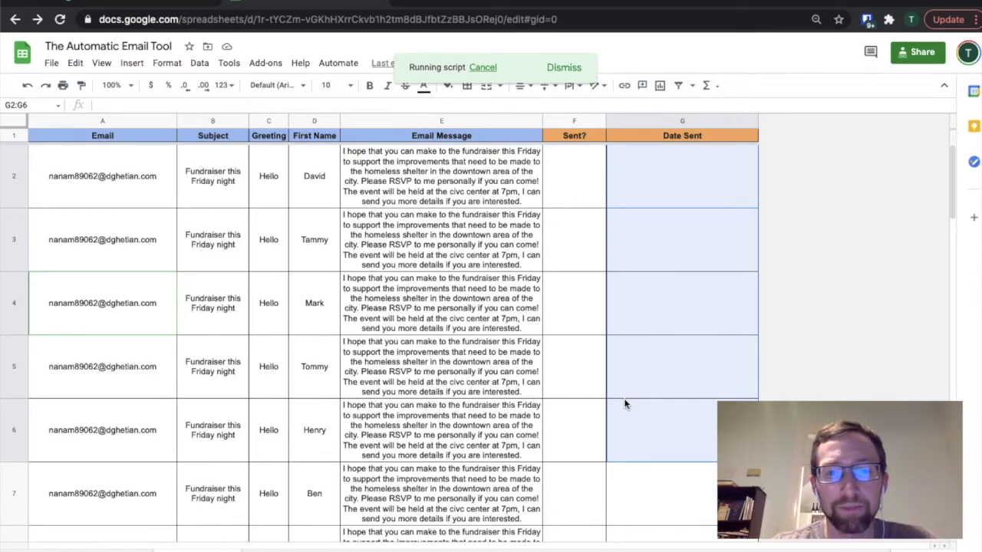
pyautogui.scroll(-2, 624, 404)
pyautogui.scroll(-2, 624, 404)
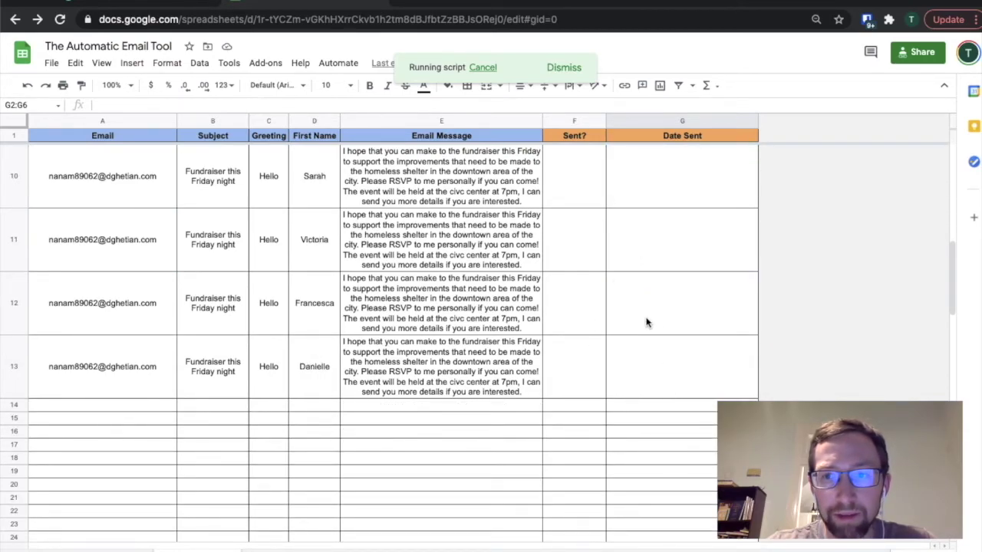
pyautogui.scroll(4, 366, 309)
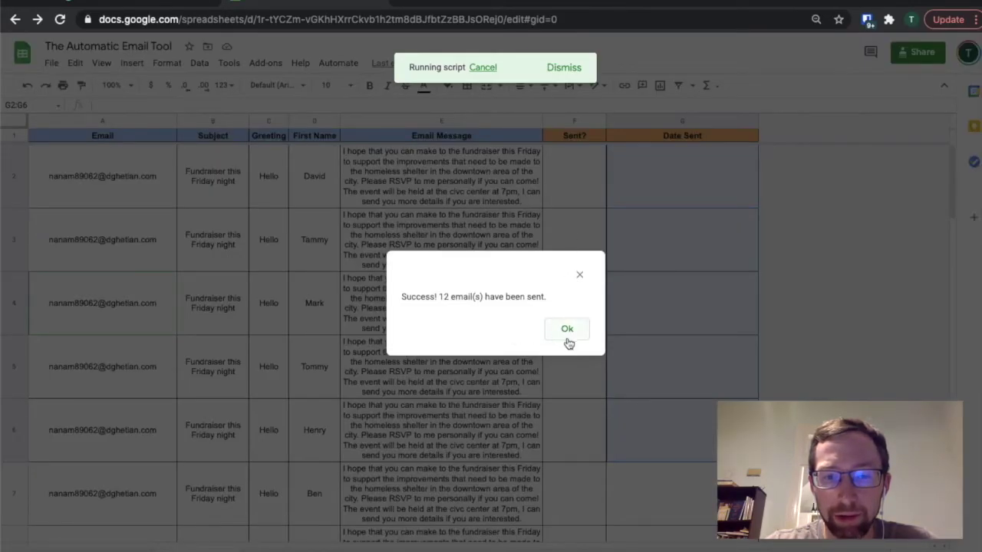
pyautogui.click(567, 330)
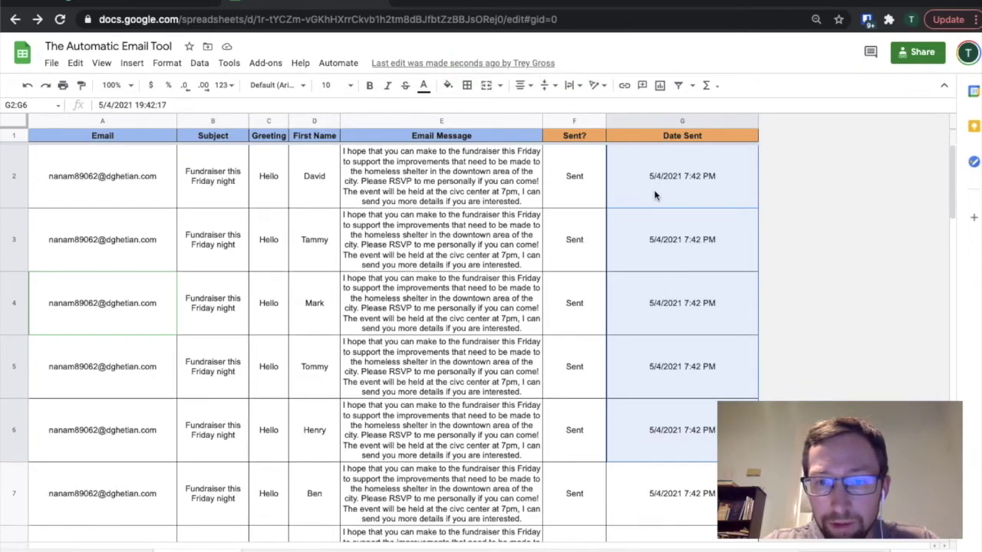
pyautogui.scroll(-5, 624, 349)
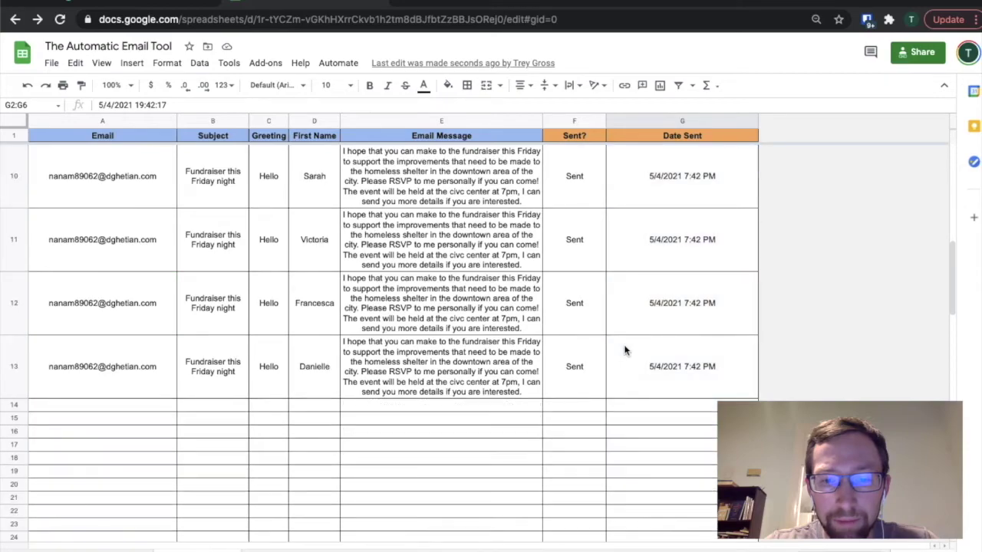
pyautogui.scroll(2, 624, 349)
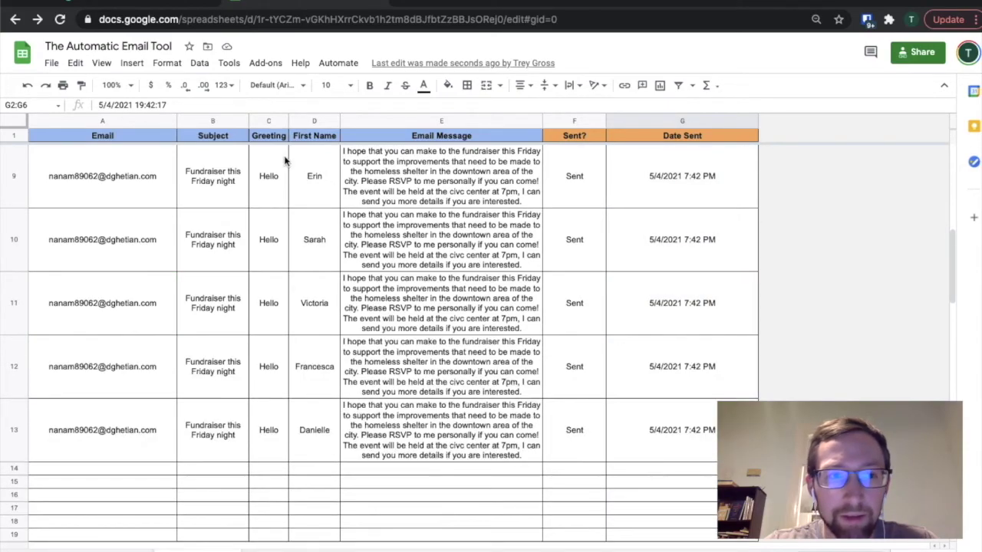
# Switch to the Temp Mail inbox, open one of the "Fundraiser this Friday night" emails to read it, and return to the spreadsheet.
pyautogui.click(138, 6)
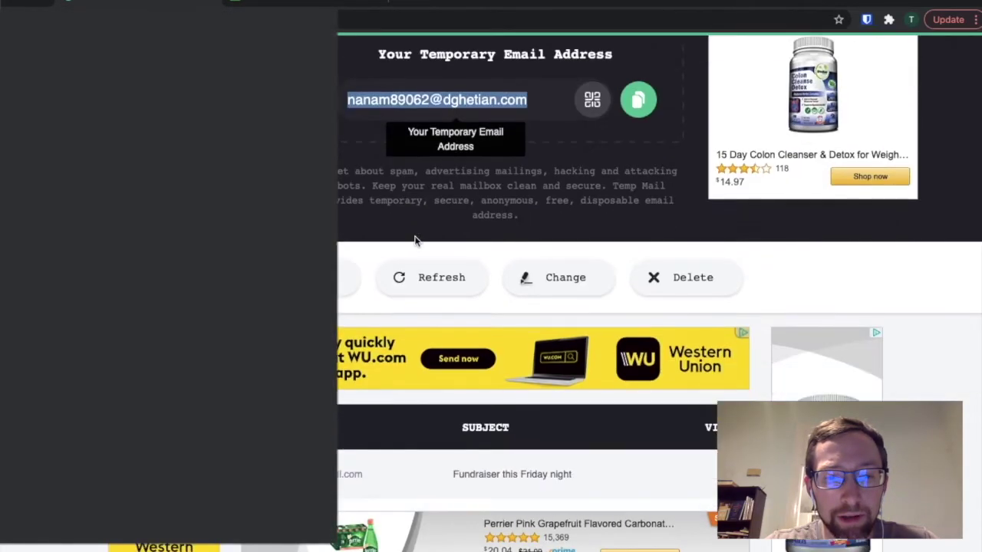
pyautogui.scroll(-5, 414, 241)
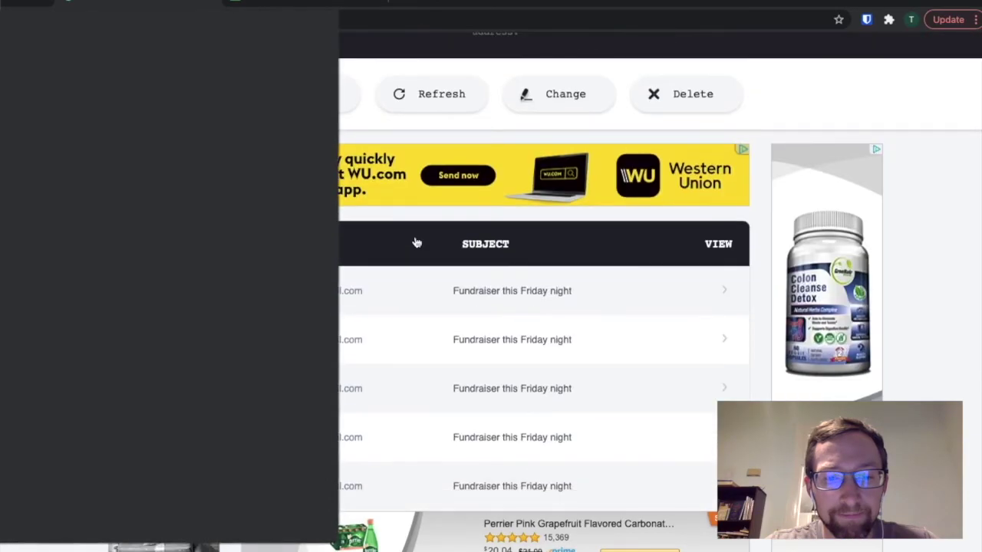
pyautogui.scroll(-4, 415, 241)
pyautogui.scroll(2, 416, 242)
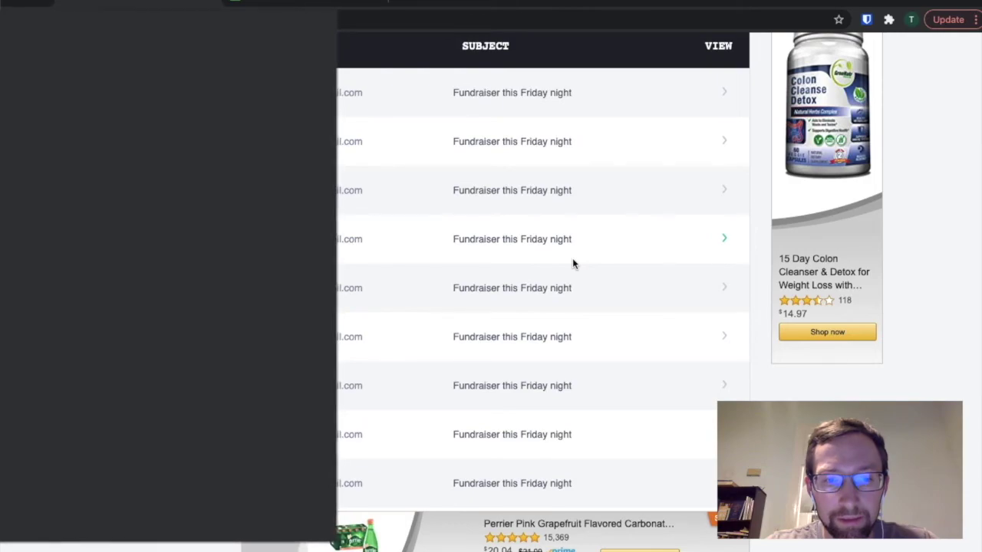
pyautogui.click(491, 144)
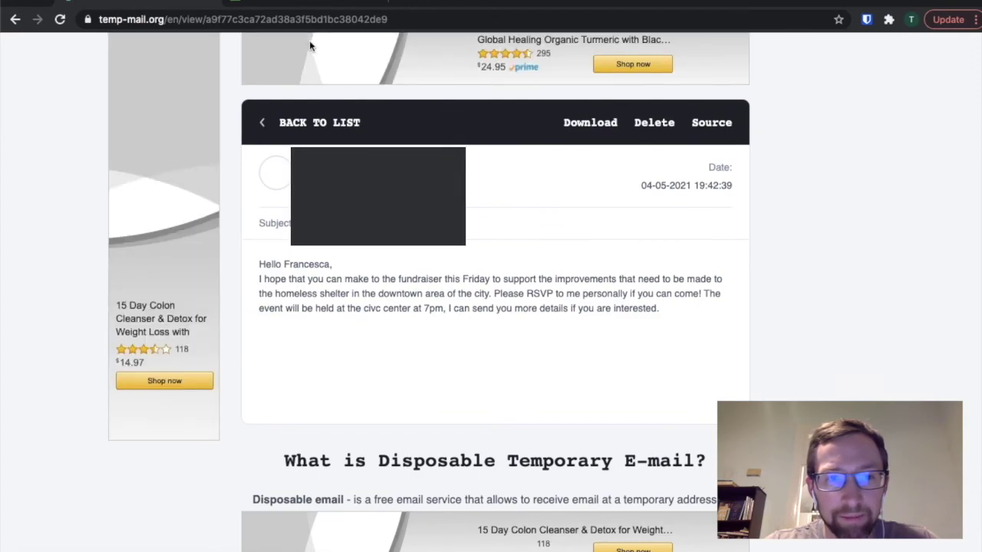
pyautogui.click(301, 0)
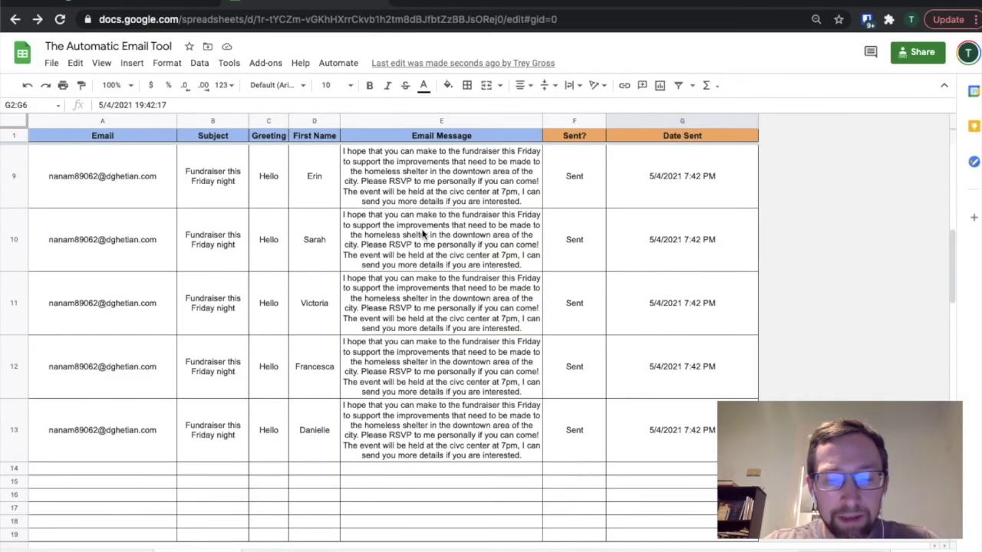